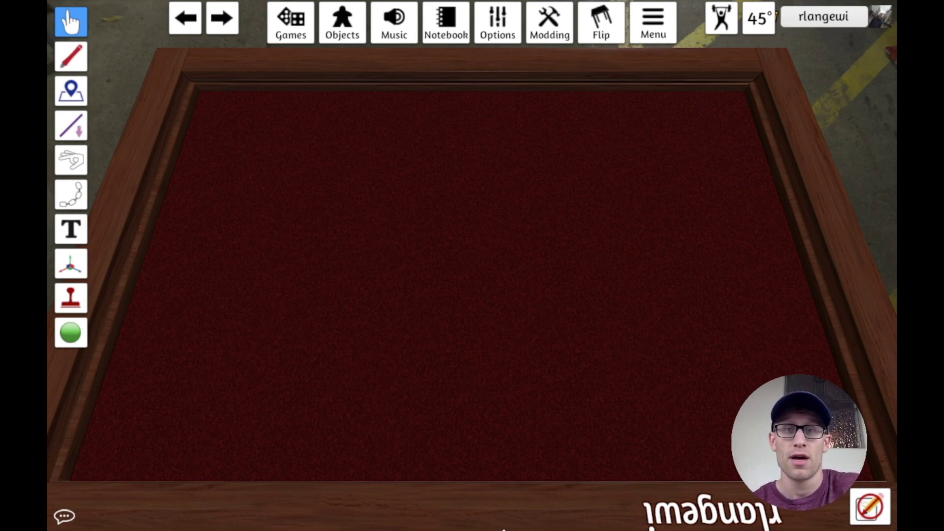
# Step: Add a Red Square block from the Blocks components to the table
pyautogui.click(345, 25)
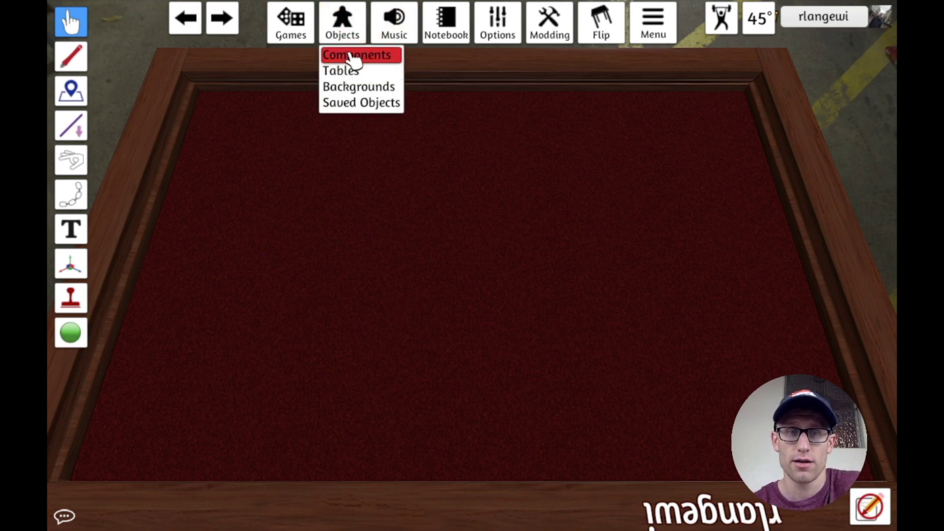
pyautogui.click(353, 55)
pyautogui.click(565, 139)
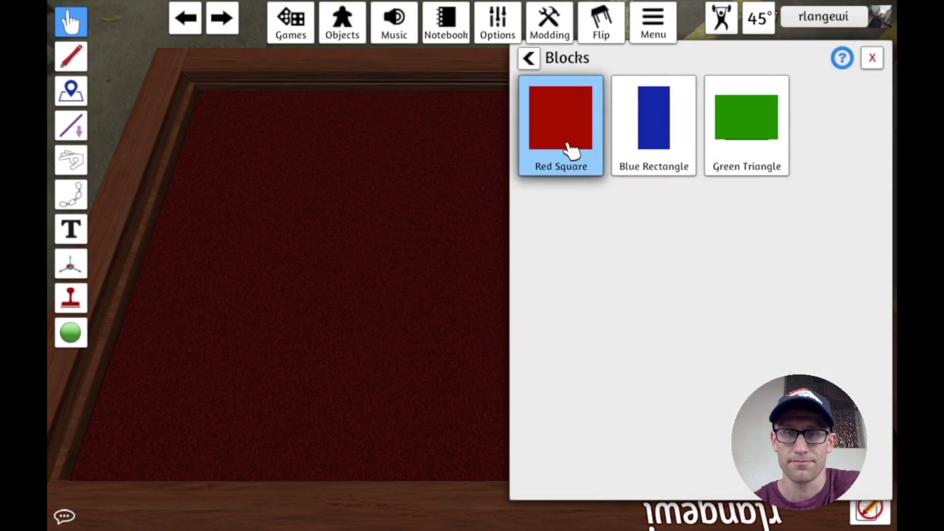
pyautogui.click(562, 140)
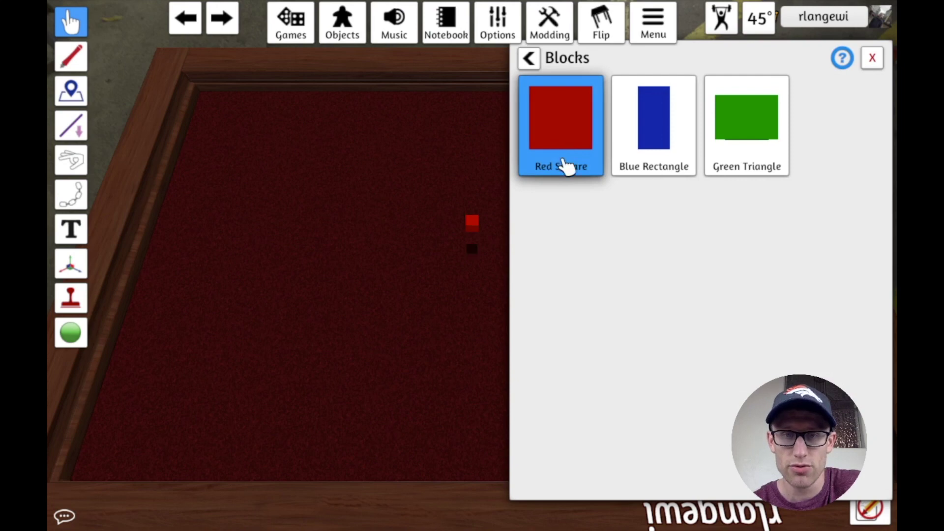
pyautogui.click(872, 58)
# Step: Scale the red block up several increments so it is noticeably larger
pyautogui.rightClick(472, 246)
pyautogui.moveTo(531, 257)
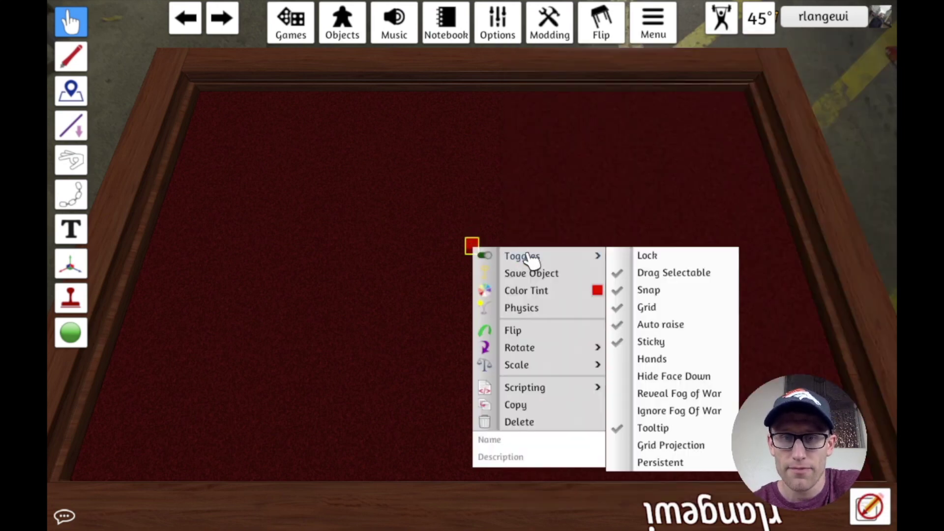
pyautogui.moveTo(605, 364)
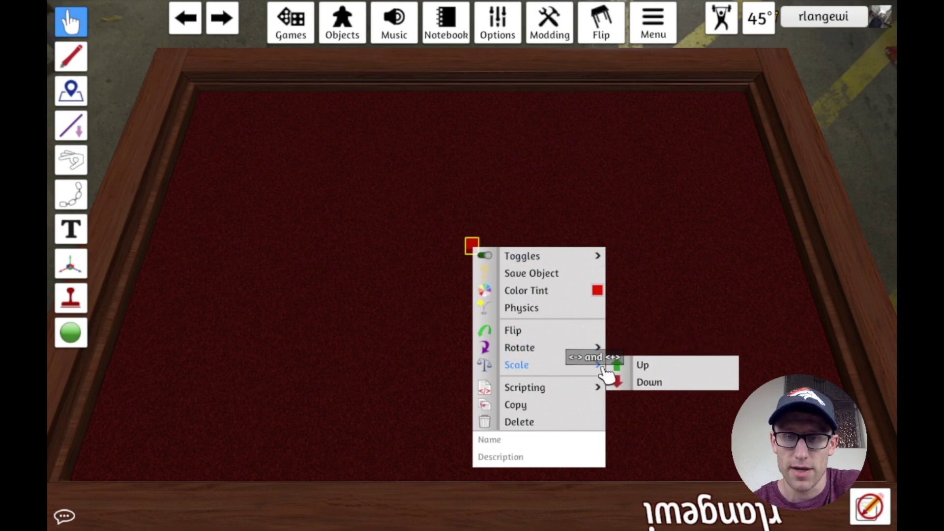
pyautogui.click(642, 366)
pyautogui.click(642, 366)
pyautogui.click(642, 367)
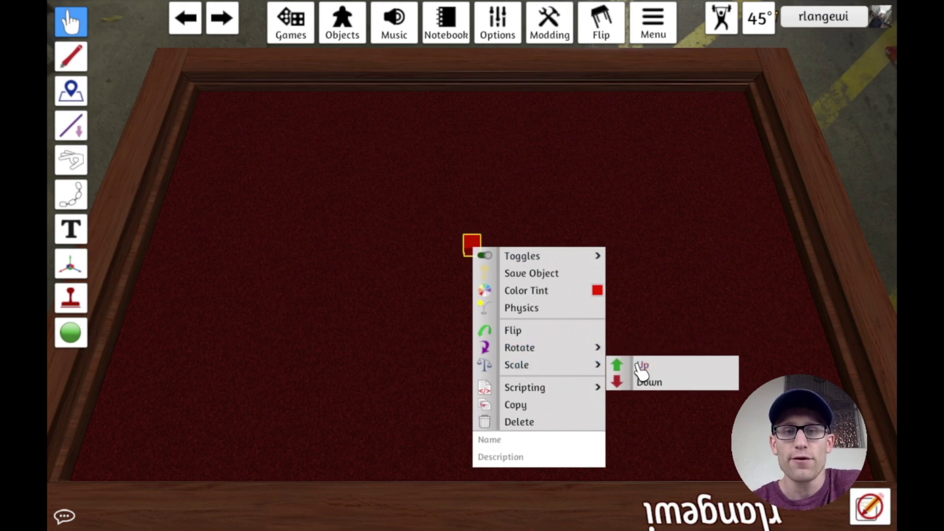
pyautogui.click(642, 366)
pyautogui.click(642, 366)
pyautogui.click(642, 367)
pyautogui.click(642, 367)
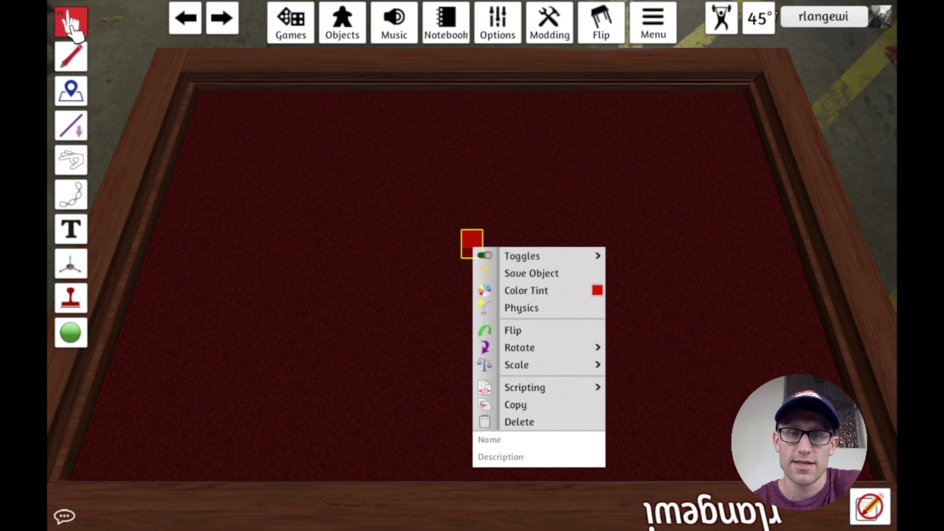
pyautogui.click(312, 298)
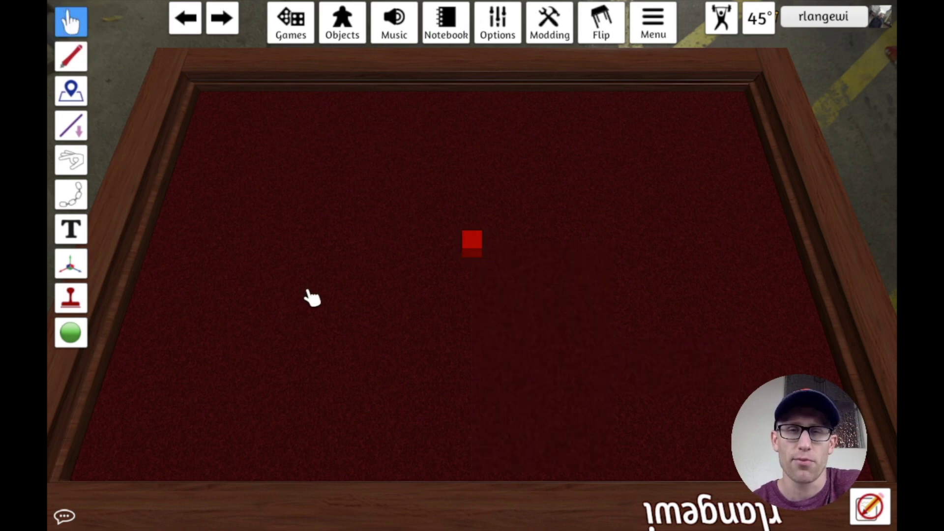
# Step: Show the table's grid lines with the Box type and set grid snapping to Lines
pyautogui.scroll(1, 469, 281)
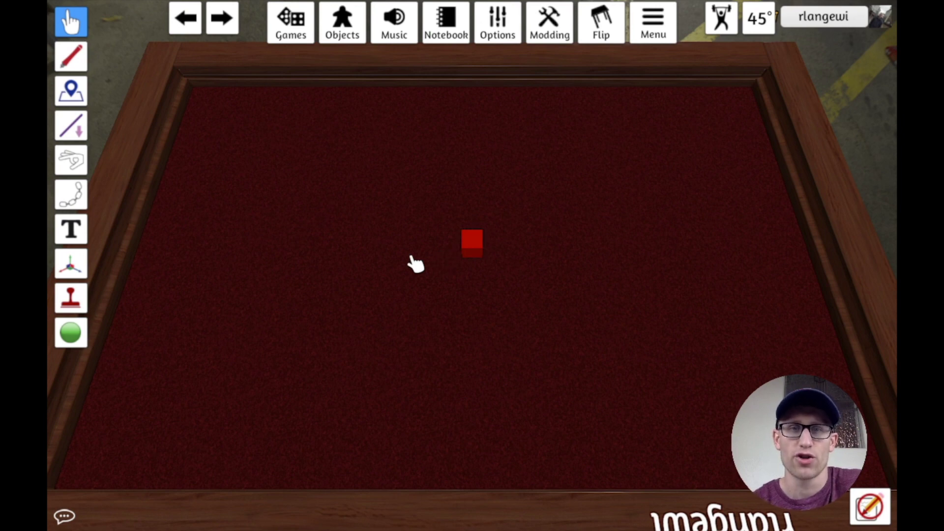
pyautogui.click(507, 33)
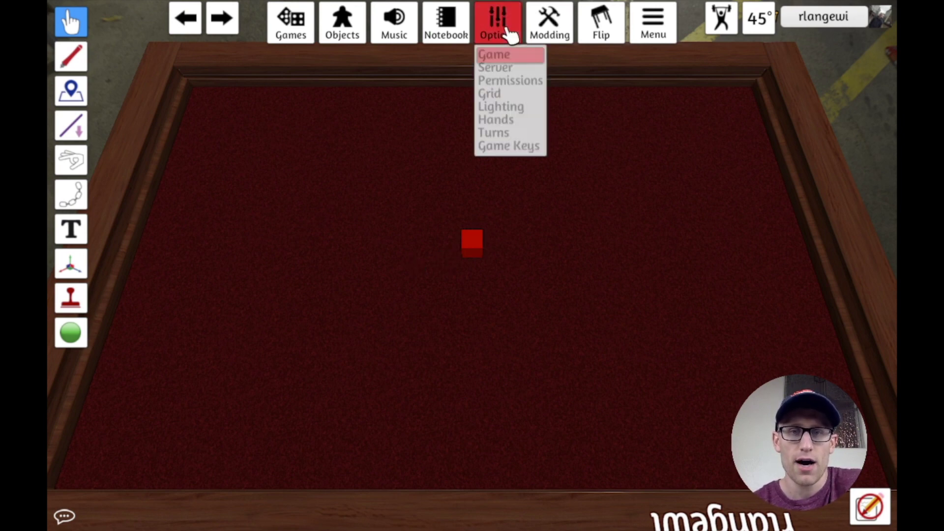
pyautogui.click(511, 104)
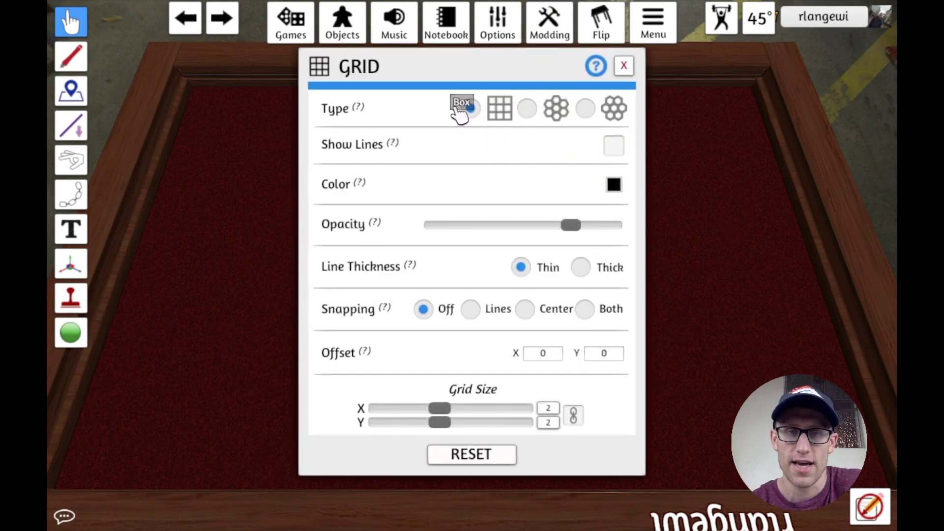
pyautogui.click(615, 147)
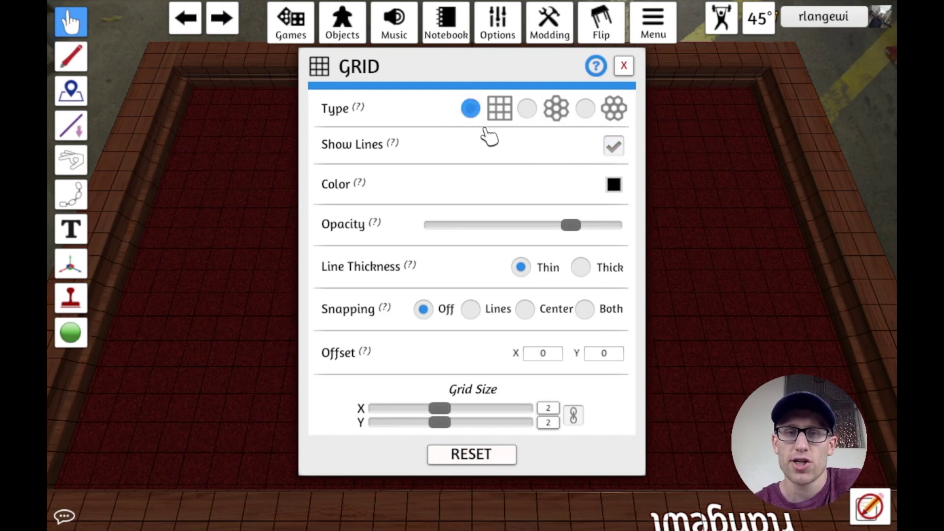
pyautogui.click(527, 109)
pyautogui.click(472, 108)
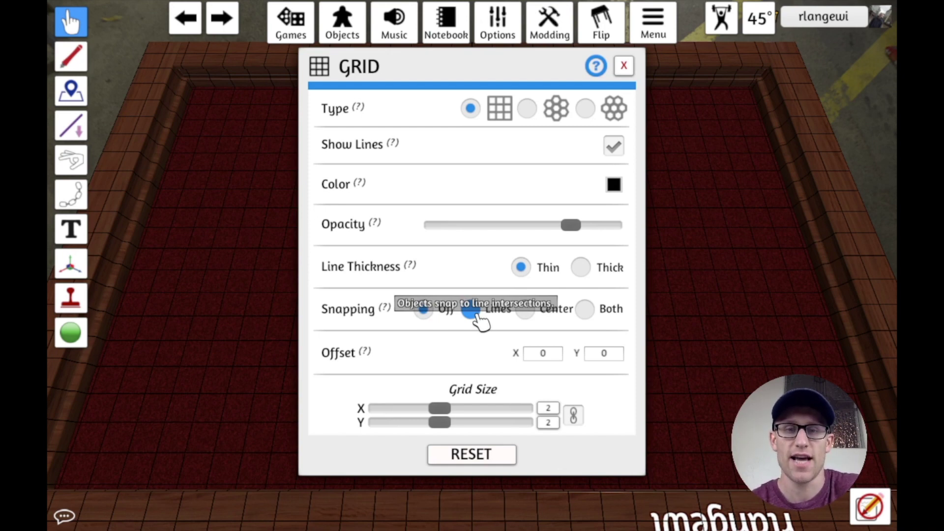
pyautogui.click(507, 310)
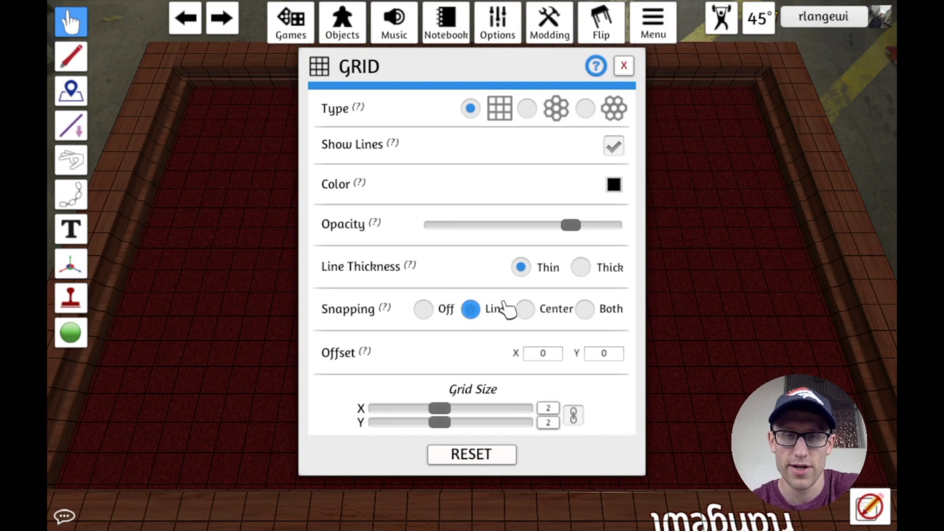
pyautogui.click(624, 65)
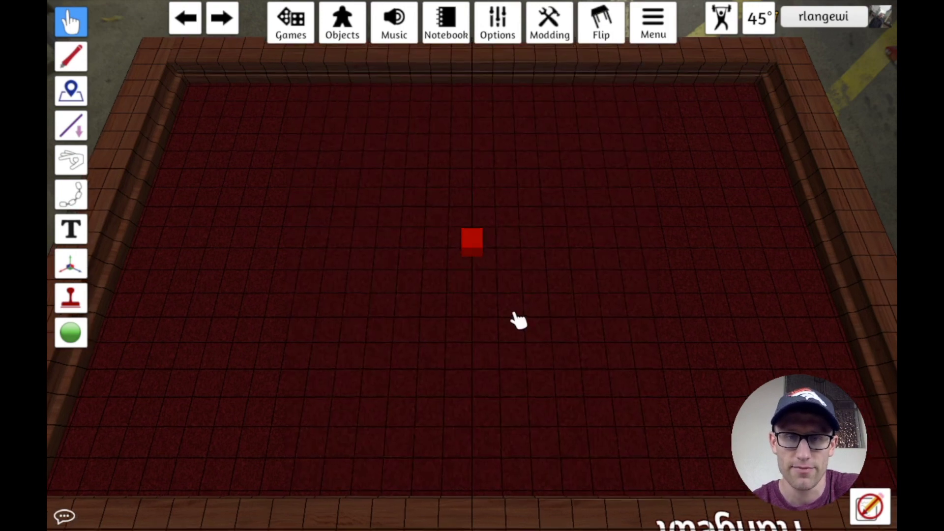
# Step: Move the red block to the neighbouring grid line intersection on its right
pyautogui.scroll(5, 519, 321)
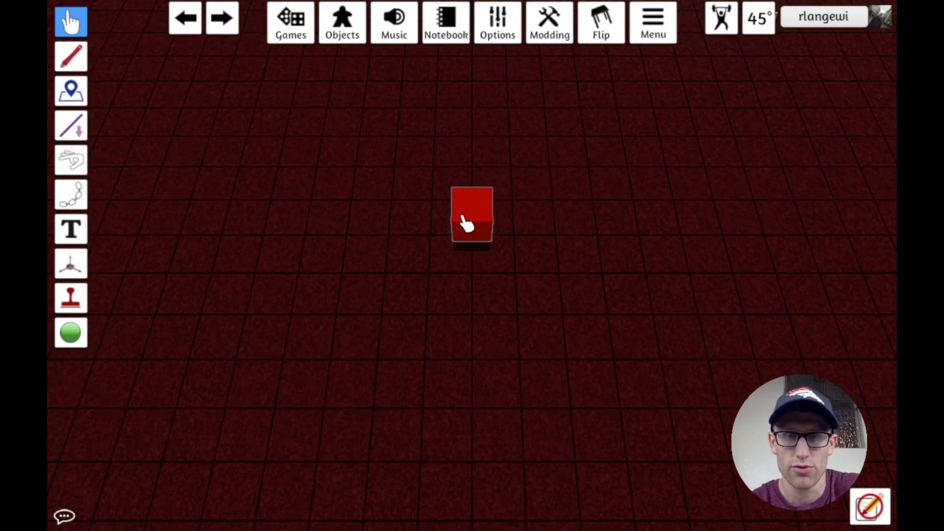
pyautogui.moveTo(465, 224); pyautogui.dragTo(504, 221)
# Step: Hide the table's grid lines and set grid snapping to Off
pyautogui.click(510, 30)
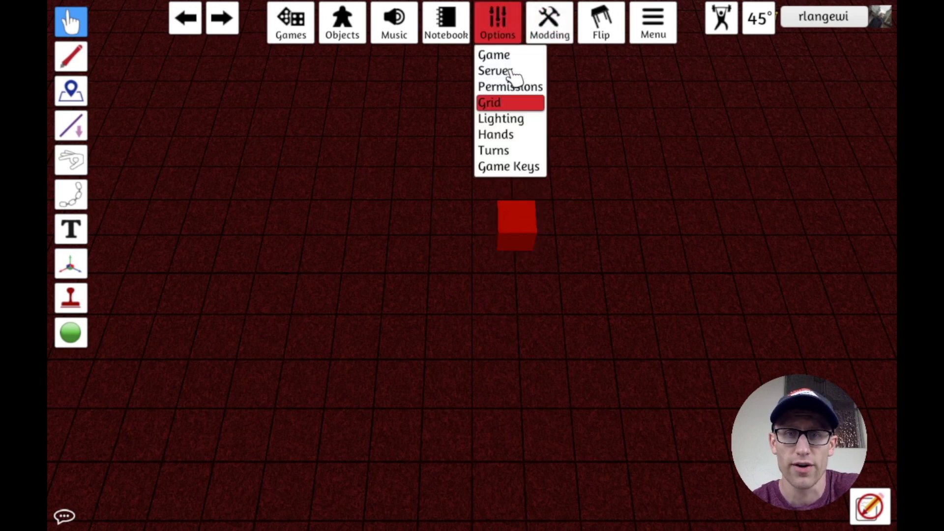
pyautogui.click(512, 103)
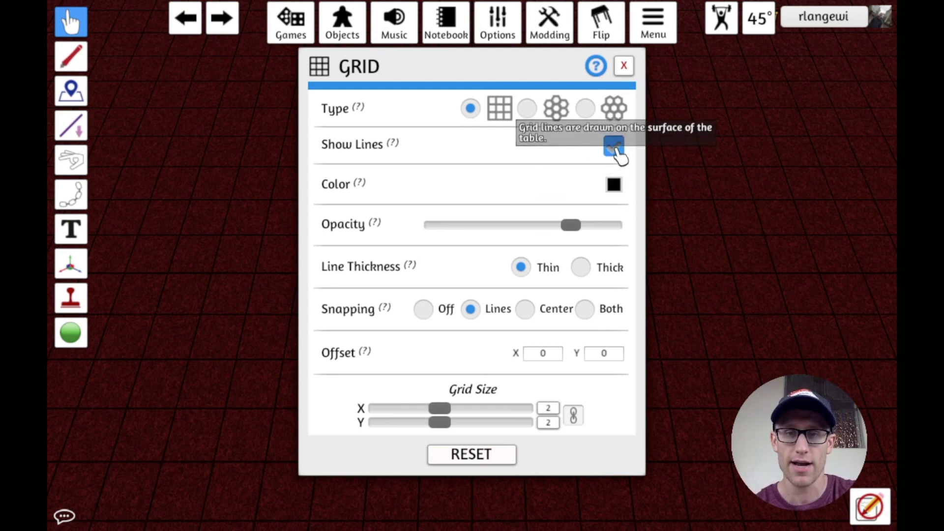
pyautogui.click(614, 148)
pyautogui.click(423, 310)
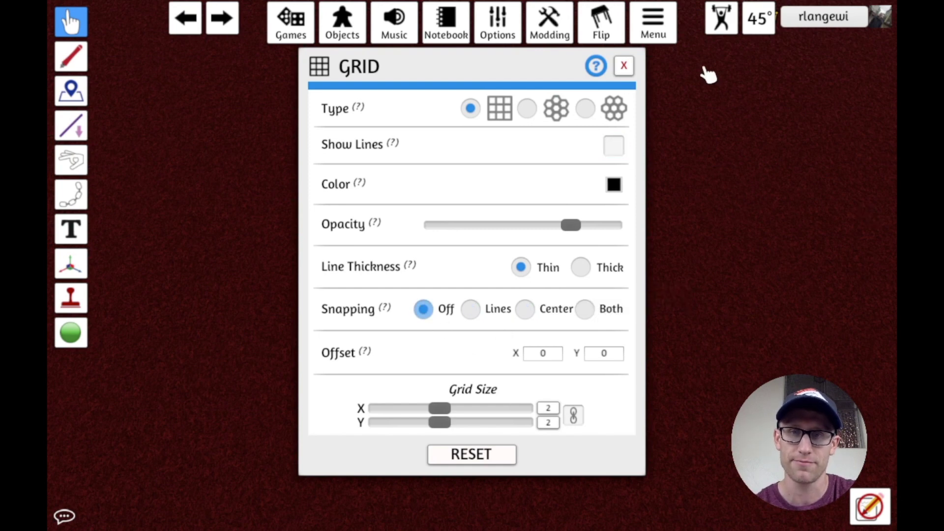
pyautogui.click(624, 67)
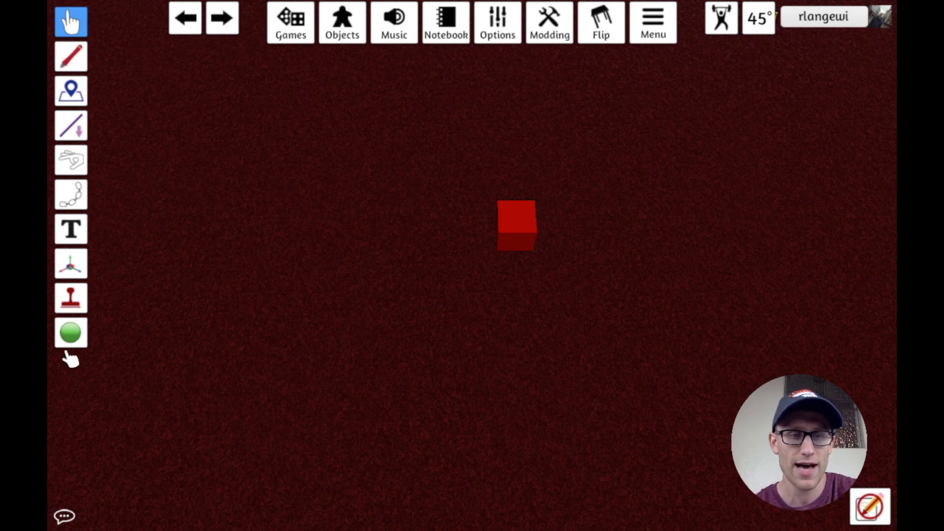
# Step: Draw four separate white square outlines with Vector Paint in a descending row in front of the red block
pyautogui.moveTo(71, 340)
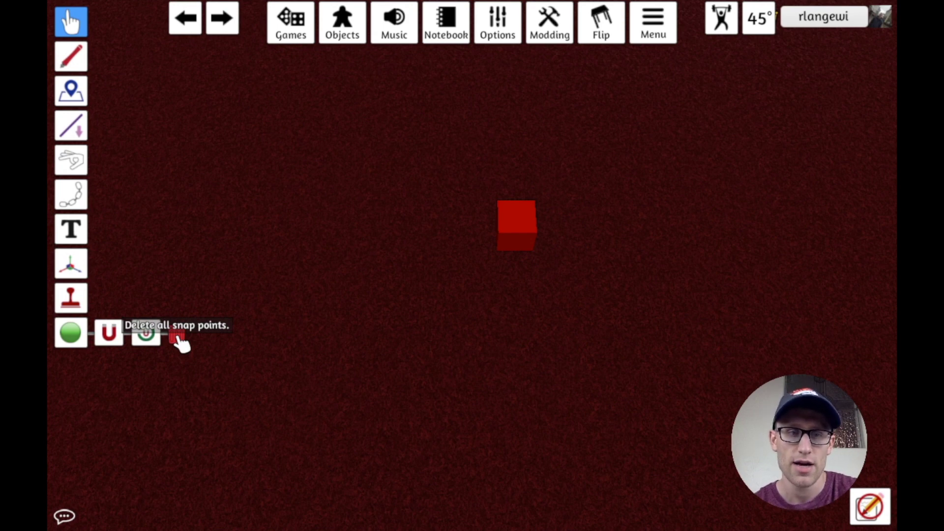
pyautogui.moveTo(74, 57)
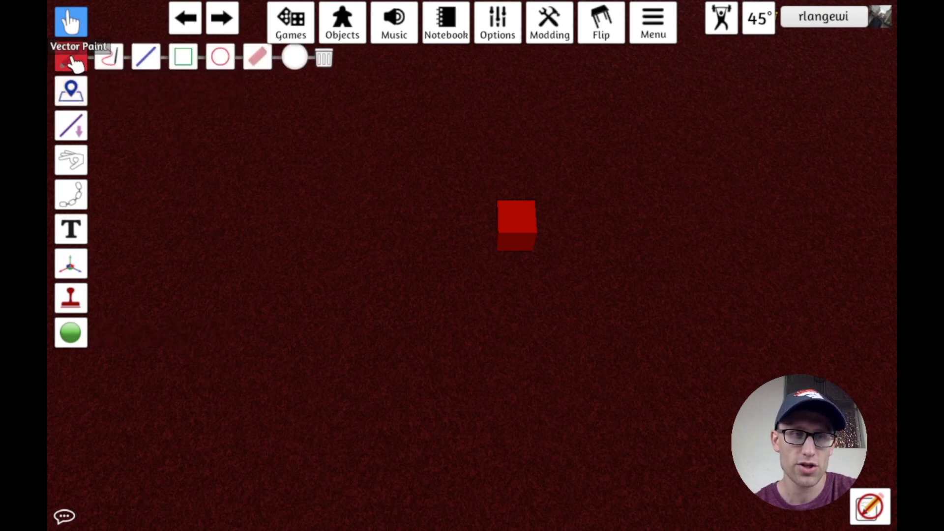
pyautogui.click(195, 60)
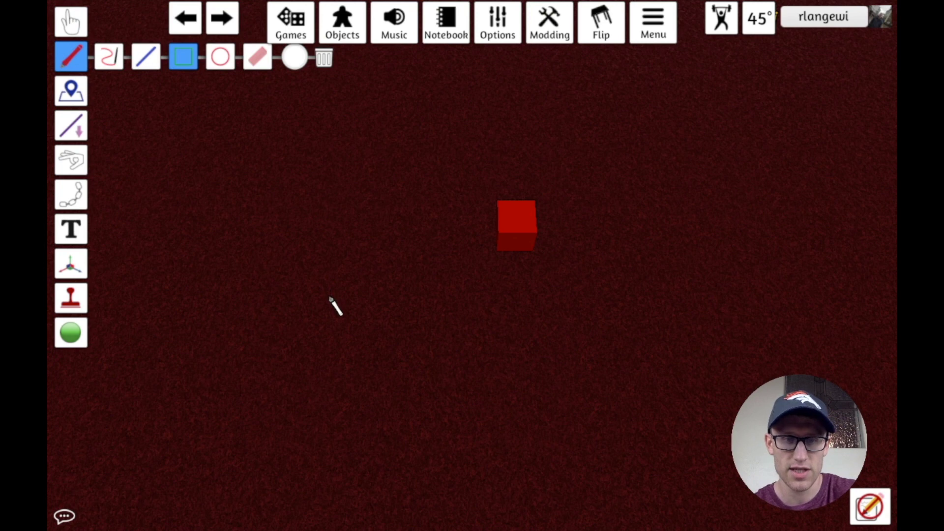
pyautogui.moveTo(330, 298); pyautogui.dragTo(538, 448)
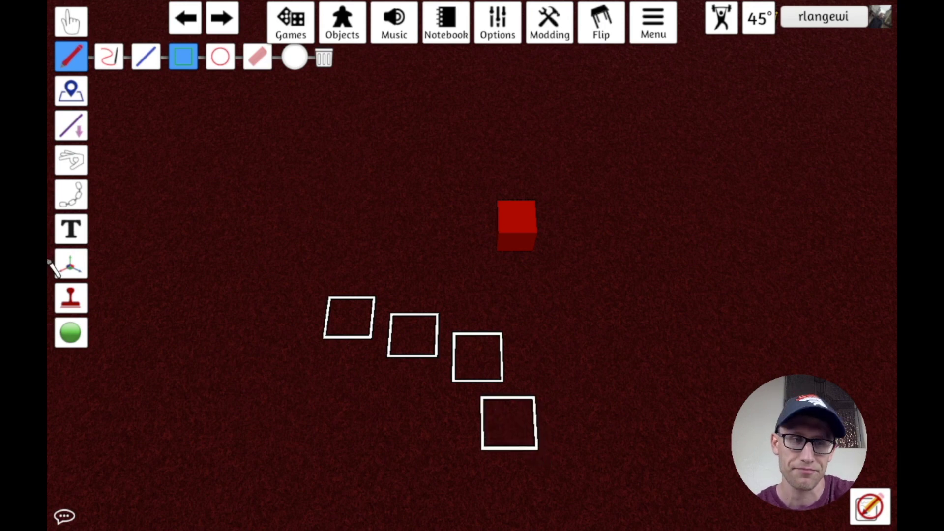
# Step: Place a standard snap point, without rotation, in the centre of the leftmost white square
pyautogui.click(74, 332)
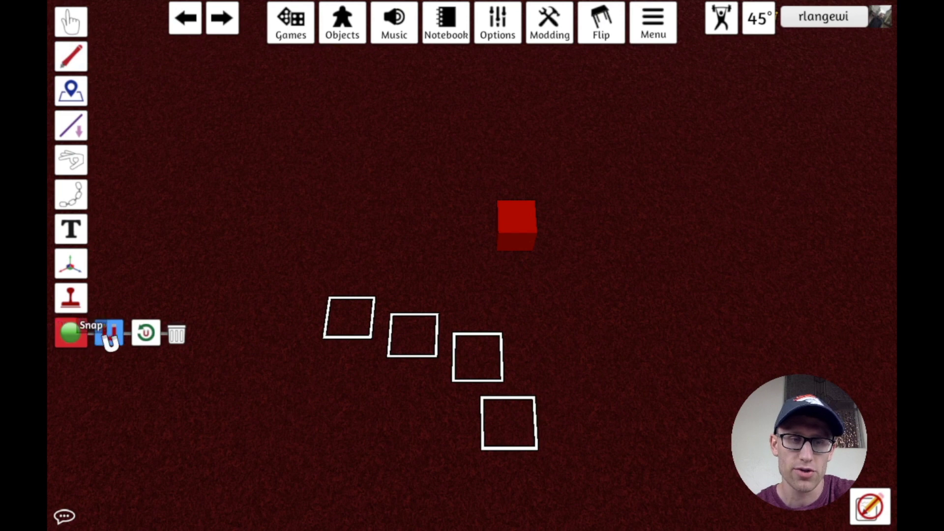
pyautogui.click(110, 338)
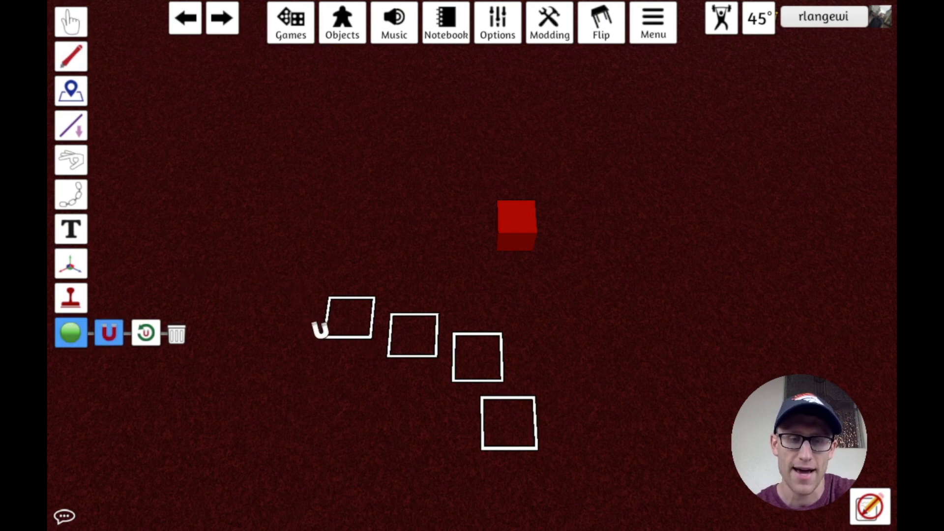
pyautogui.scroll(2, 348, 327)
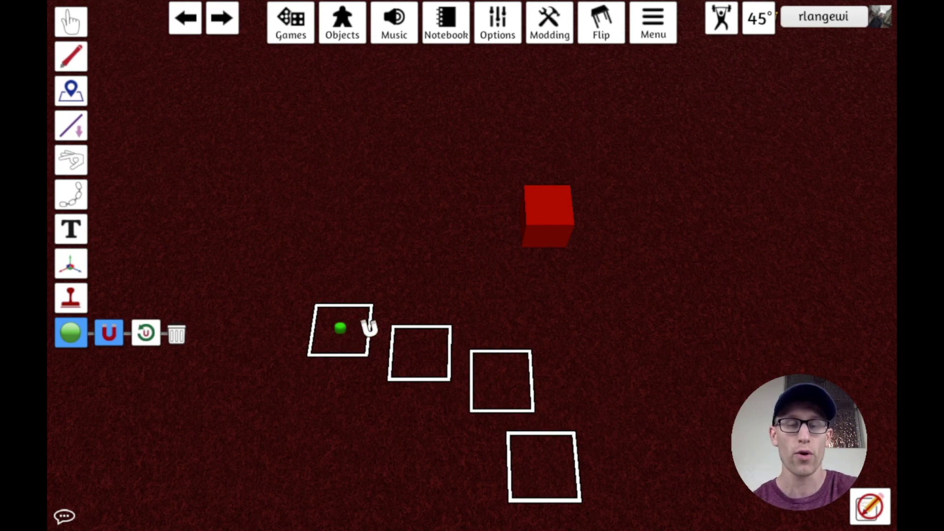
# Step: Place four extra snap points on the open table area just behind the white squares
pyautogui.click(349, 274)
pyautogui.click(387, 281)
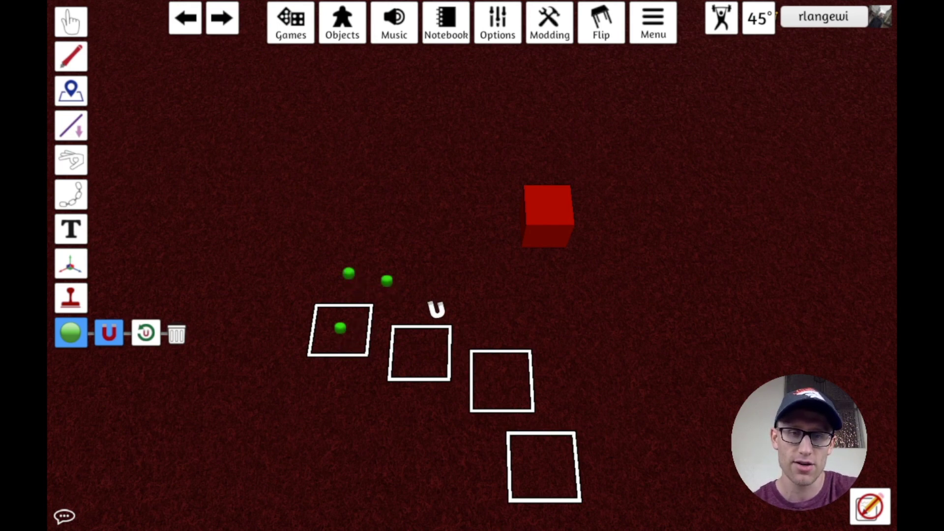
pyautogui.click(430, 302)
pyautogui.click(414, 250)
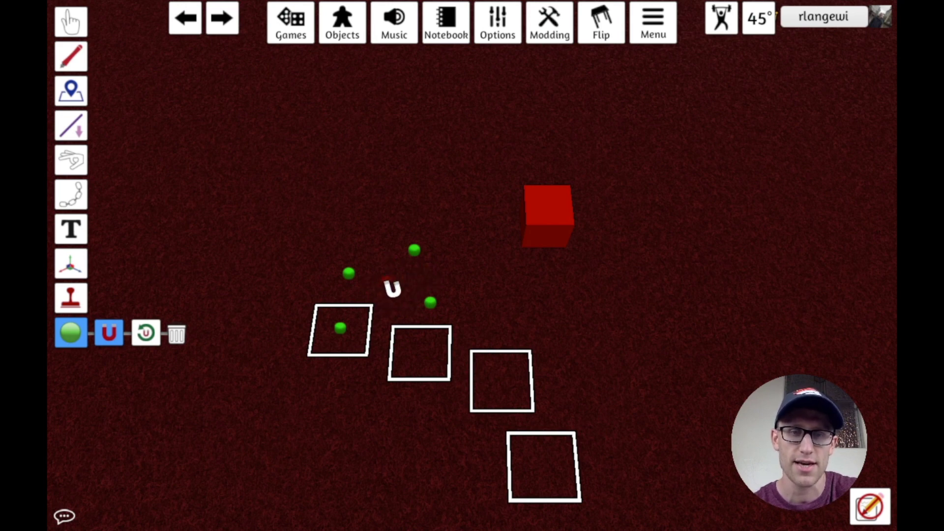
# Step: Remove the four extra snap points outside the white squares
pyautogui.click(386, 280)
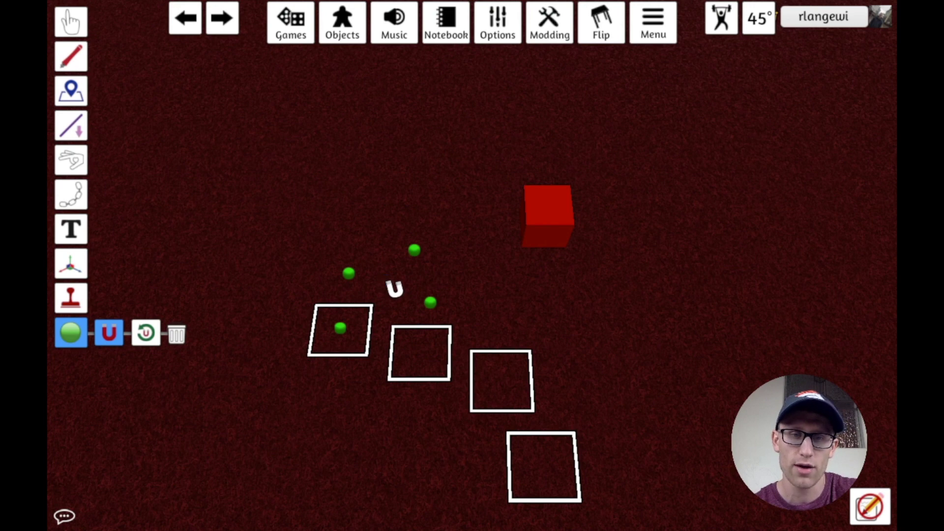
pyautogui.rightClick(415, 249)
pyautogui.rightClick(430, 301)
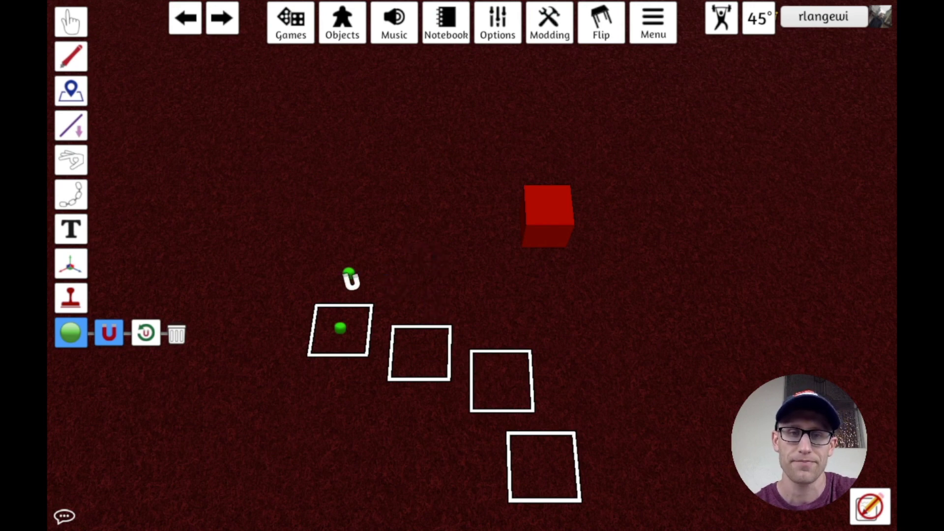
pyautogui.rightClick(350, 274)
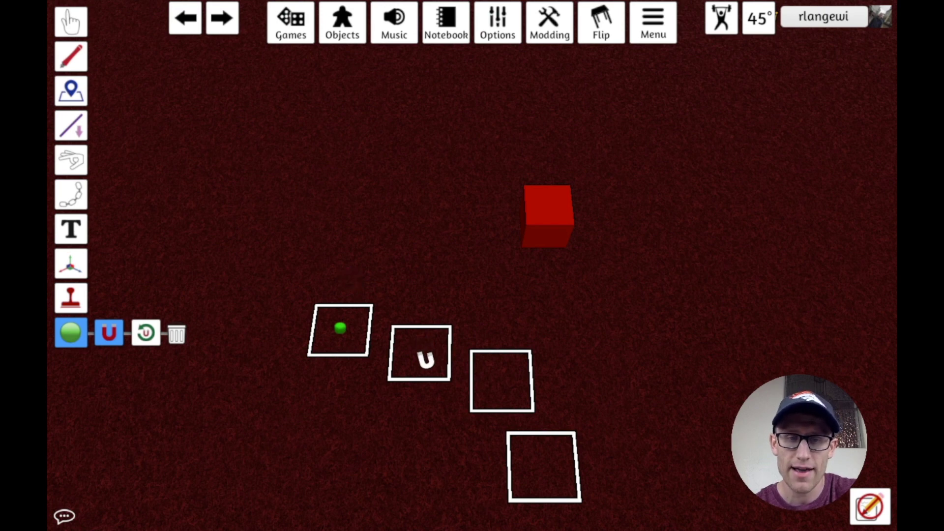
# Step: Place snap points in the centres of the remaining three white squares and switch back to the Grab tool
pyautogui.click(502, 378)
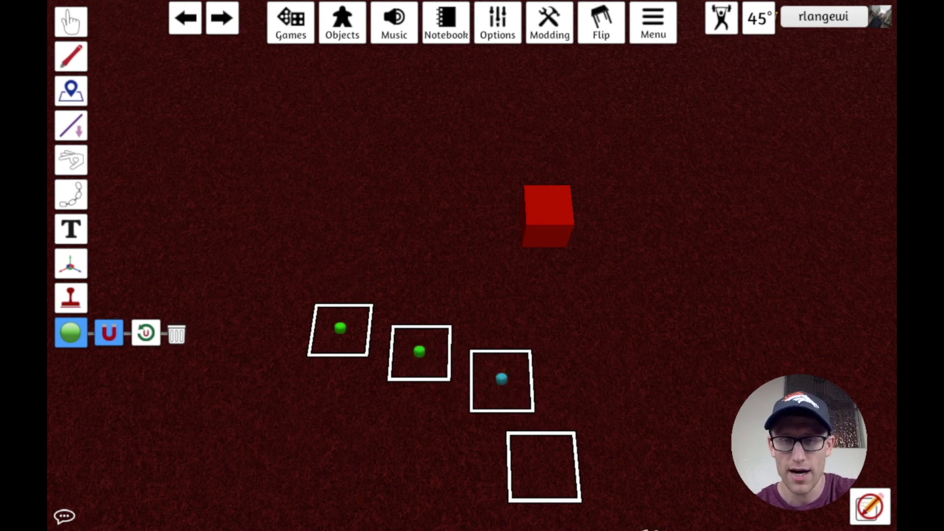
pyautogui.click(531, 475)
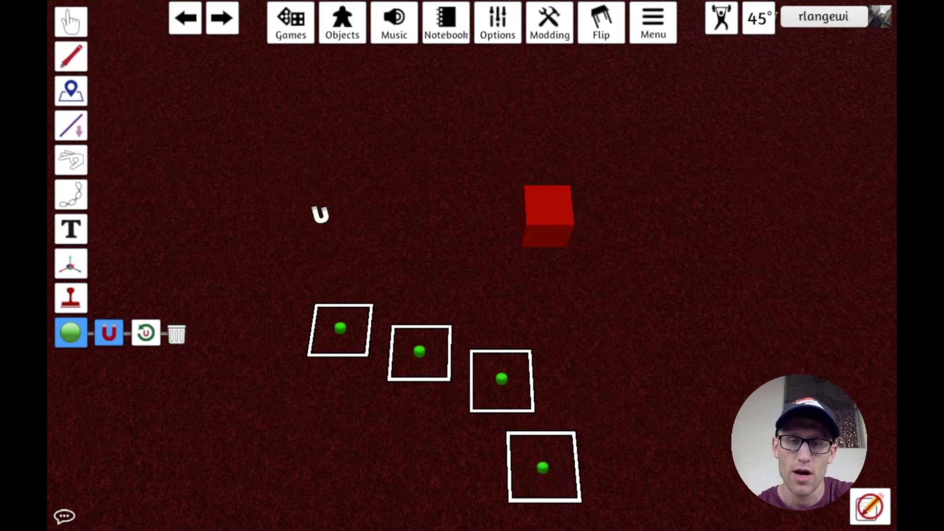
pyautogui.click(72, 24)
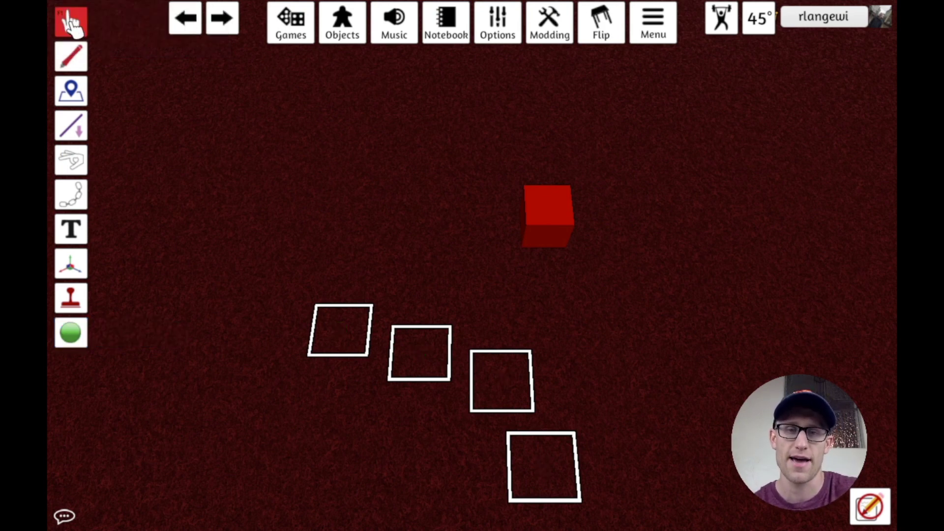
# Step: Snap the red cube into the third white square and move it on to the frontmost square, displaying the snap points
pyautogui.moveTo(548, 211); pyautogui.dragTo(504, 382)
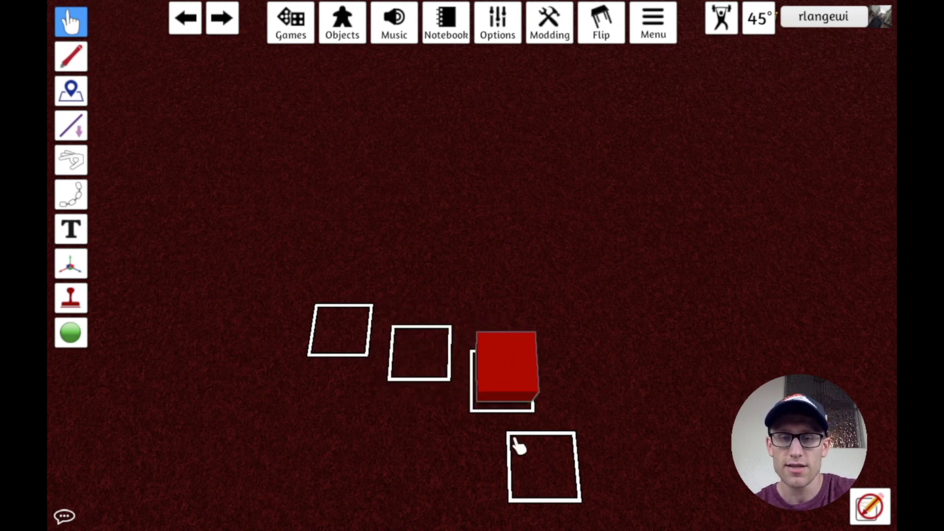
pyautogui.moveTo(516, 445)
pyautogui.mouseDown()
pyautogui.moveTo(525, 465)
pyautogui.moveTo(530, 455)
pyautogui.mouseUp()
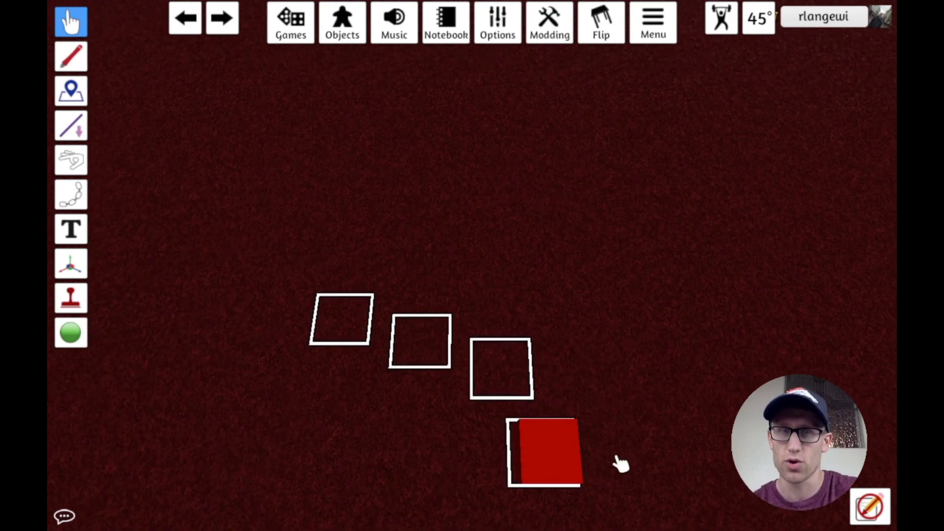
pyautogui.click(72, 335)
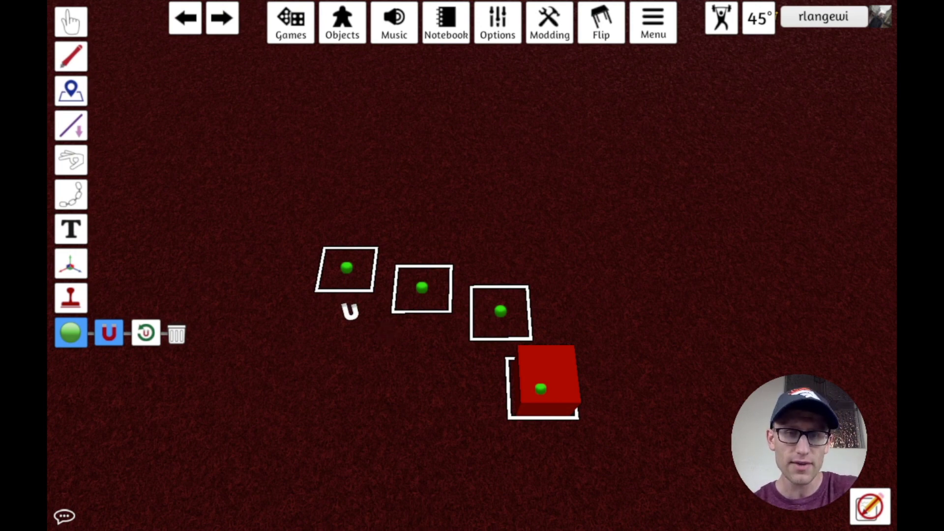
pyautogui.scroll(1, 350, 312)
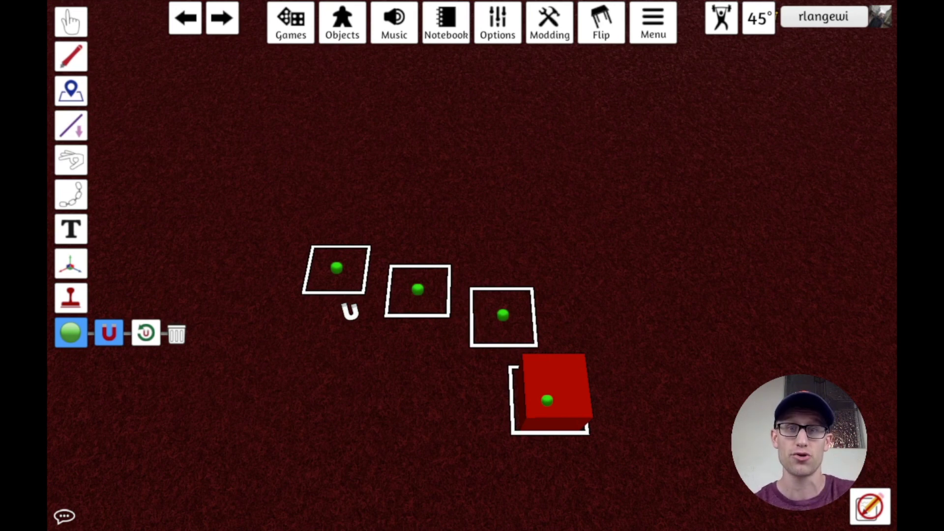
# Step: Switch to the Grab tool and add a custom tile from the custom components
pyautogui.click(71, 22)
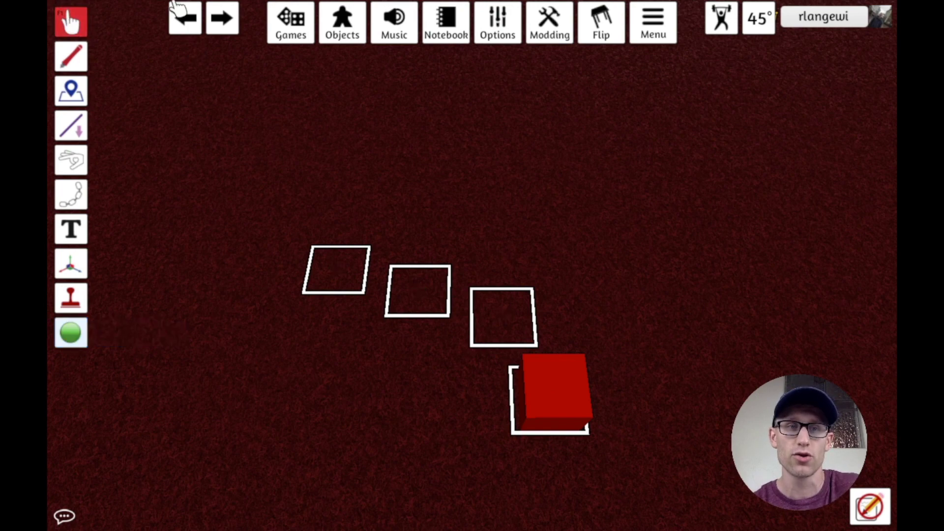
pyautogui.moveTo(348, 42)
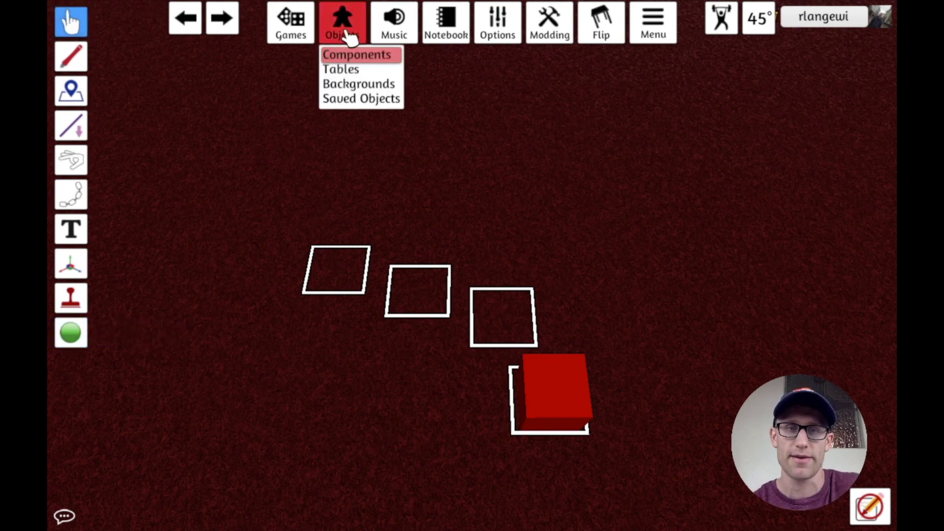
pyautogui.click(363, 56)
pyautogui.click(669, 231)
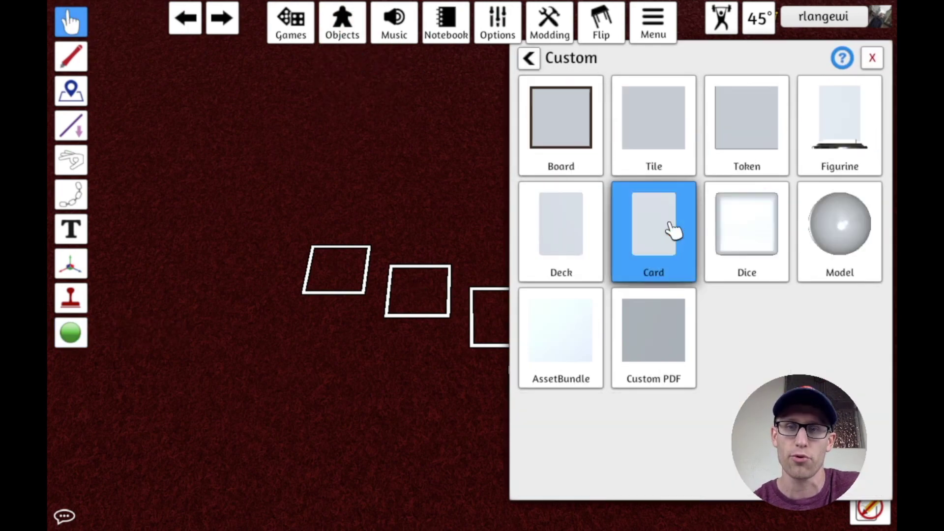
pyautogui.click(660, 147)
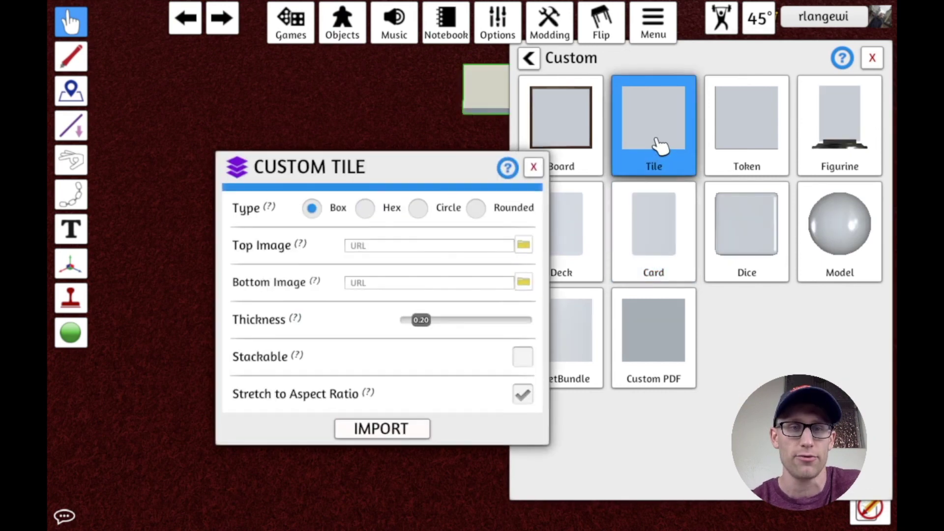
# Step: Upload example_board.png as the custom tile's top image, import the tile and close the component library
pyautogui.click(524, 245)
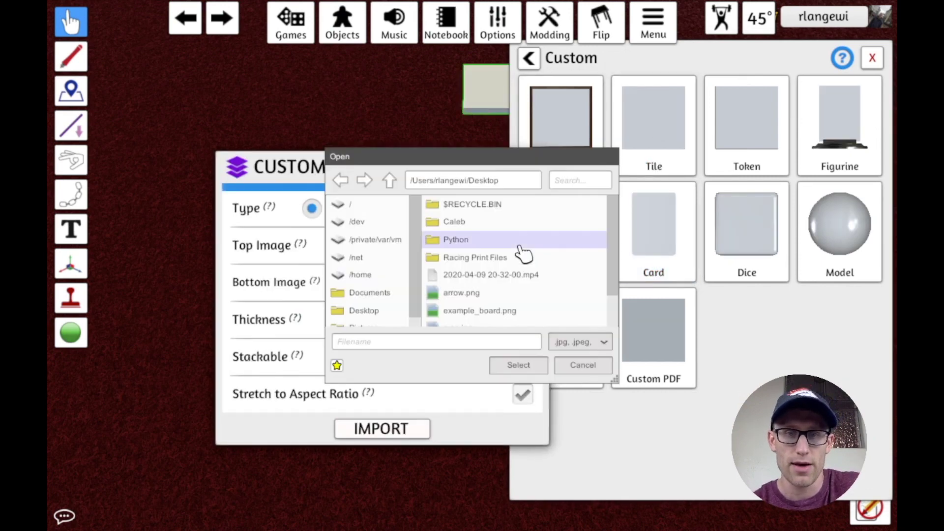
pyautogui.click(526, 315)
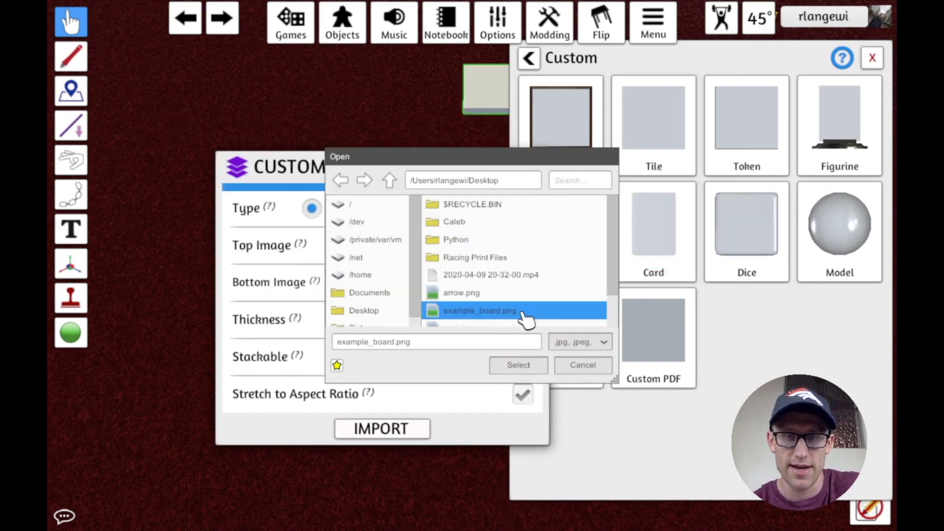
pyautogui.click(520, 366)
pyautogui.click(431, 291)
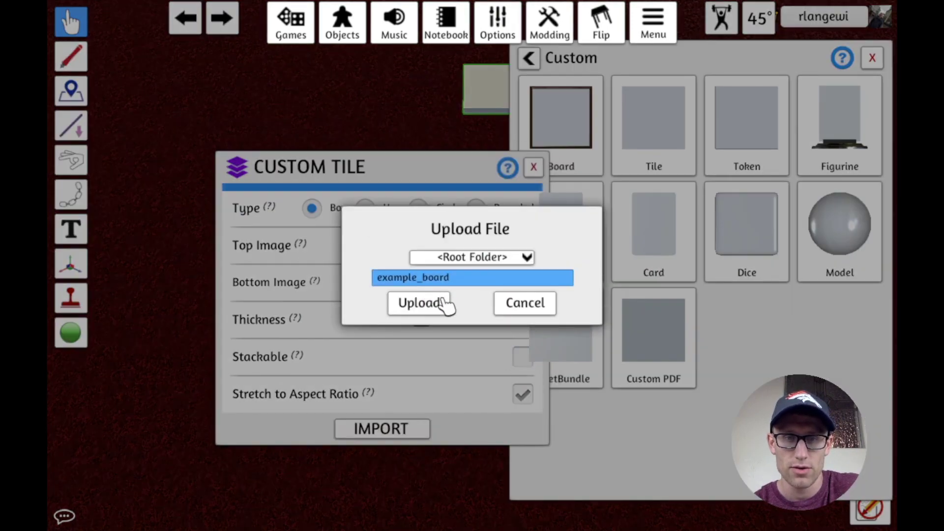
pyautogui.click(420, 303)
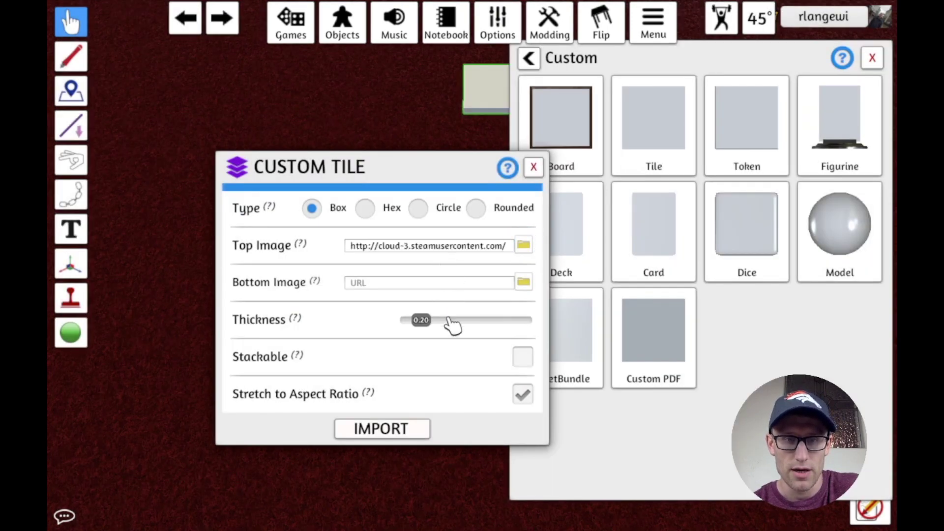
pyautogui.click(402, 436)
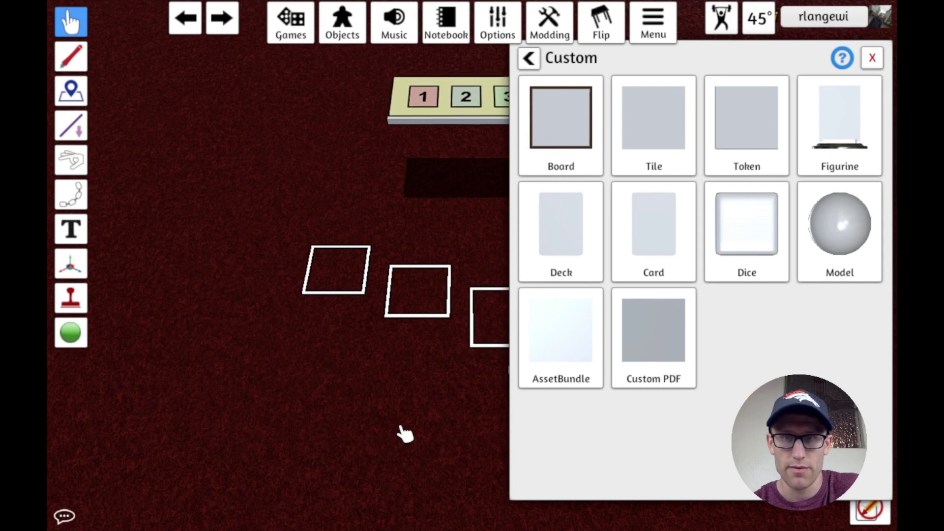
pyautogui.click(872, 58)
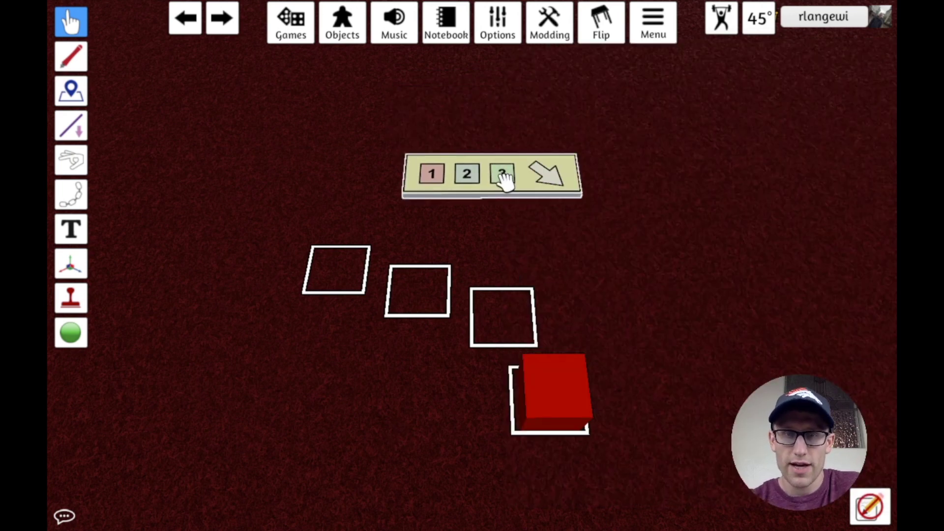
# Step: Scale up the numbered board tile and move it slightly back on the table
pyautogui.press('+')
pyautogui.press('+')
pyautogui.press('+')
pyautogui.press('+')
pyautogui.press('+')
pyautogui.press('+')
pyautogui.press('+')
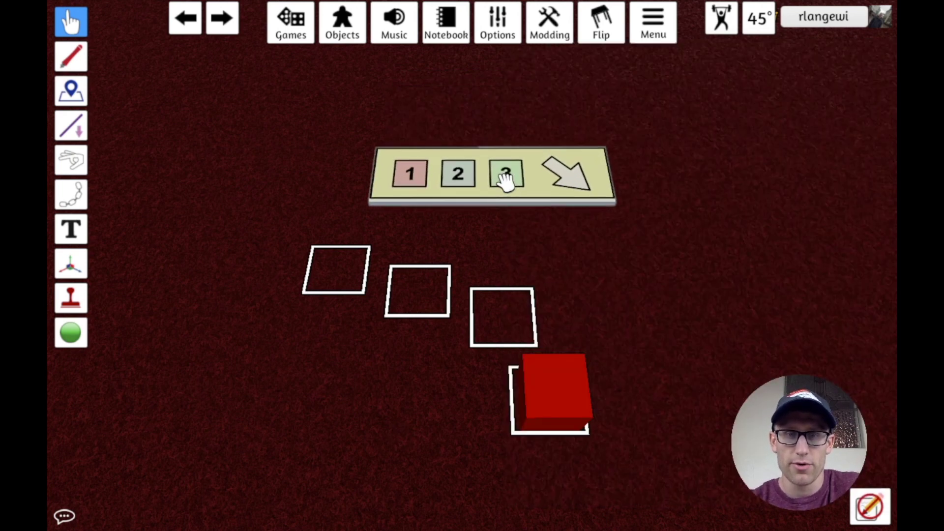
pyautogui.moveTo(505, 182); pyautogui.dragTo(474, 163)
# Step: Move the red cube just in front of the board and scale it down to about the size of the numbered squares
pyautogui.moveTo(569, 400); pyautogui.dragTo(371, 222)
pyautogui.rightClick(369, 219)
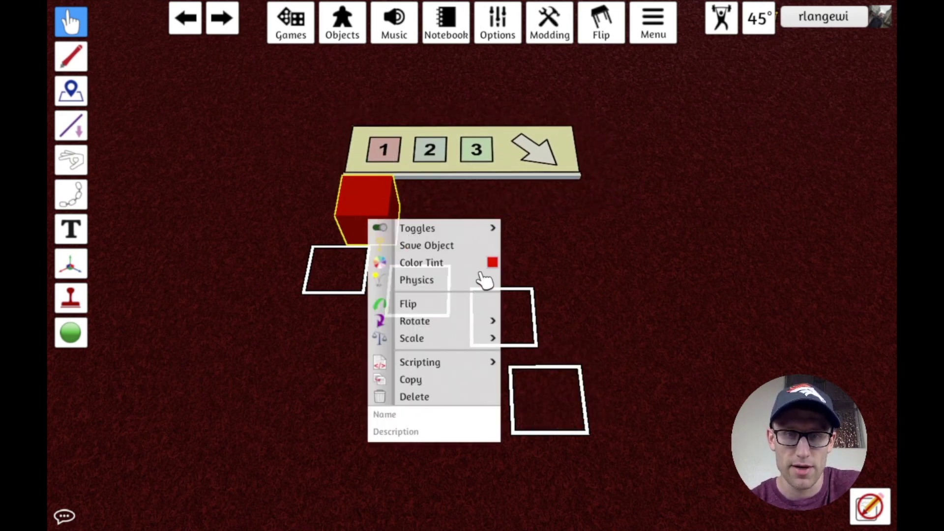
pyautogui.moveTo(480, 338)
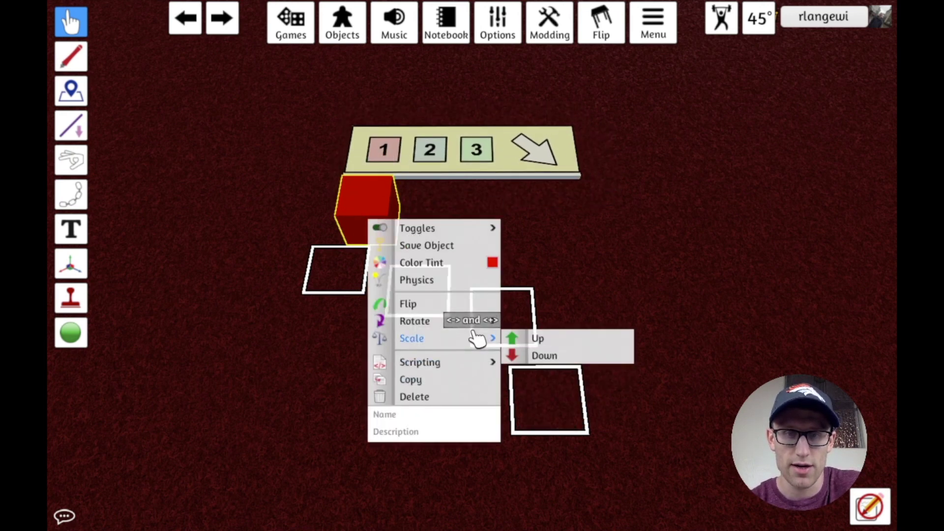
pyautogui.click(537, 355)
pyautogui.click(536, 355)
pyautogui.click(536, 356)
pyautogui.click(536, 356)
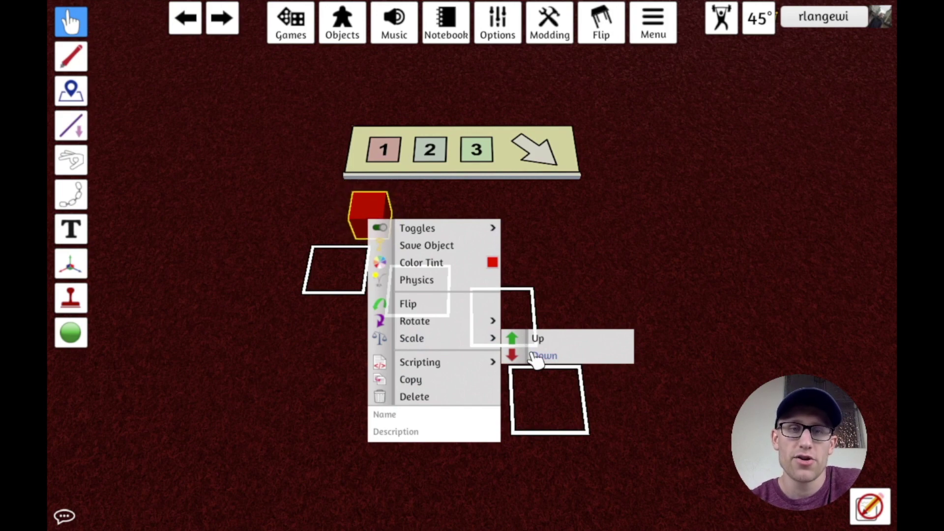
pyautogui.click(536, 355)
pyautogui.click(536, 356)
pyautogui.click(537, 355)
# Step: Try the red cube on the board between squares 2 and 3, and undo the move
pyautogui.moveTo(369, 213); pyautogui.dragTo(453, 150)
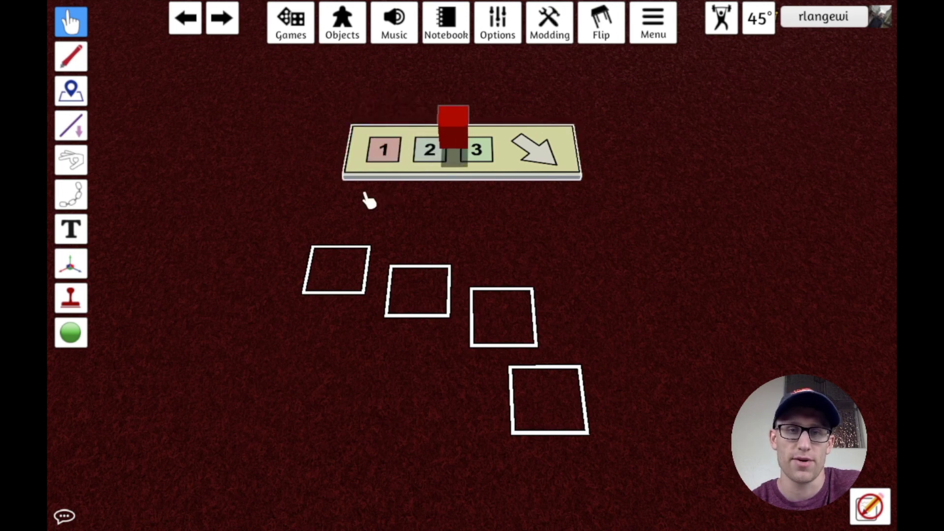
pyautogui.hotkey('ctrl', 'z')
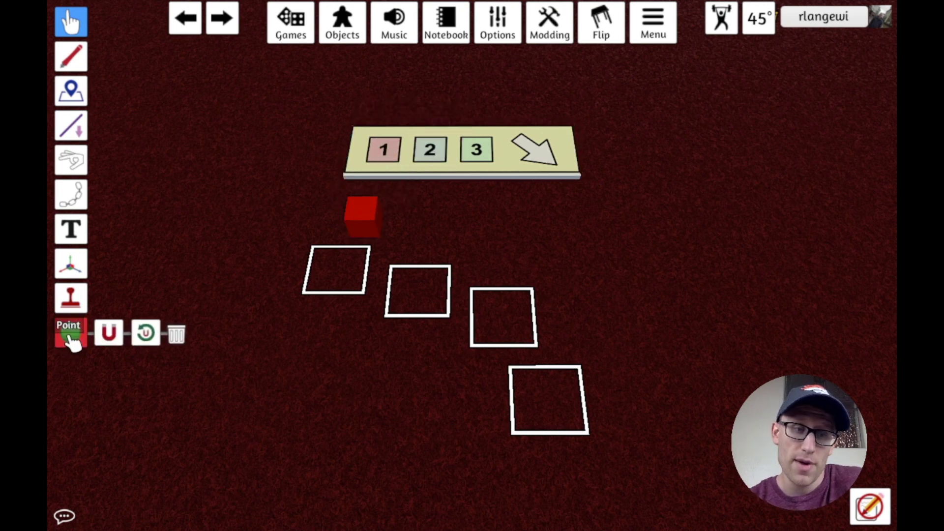
# Step: Place a standard snap point on the unlocked board, at the edge of square 3 facing square 2
pyautogui.click(73, 339)
pyautogui.click(109, 333)
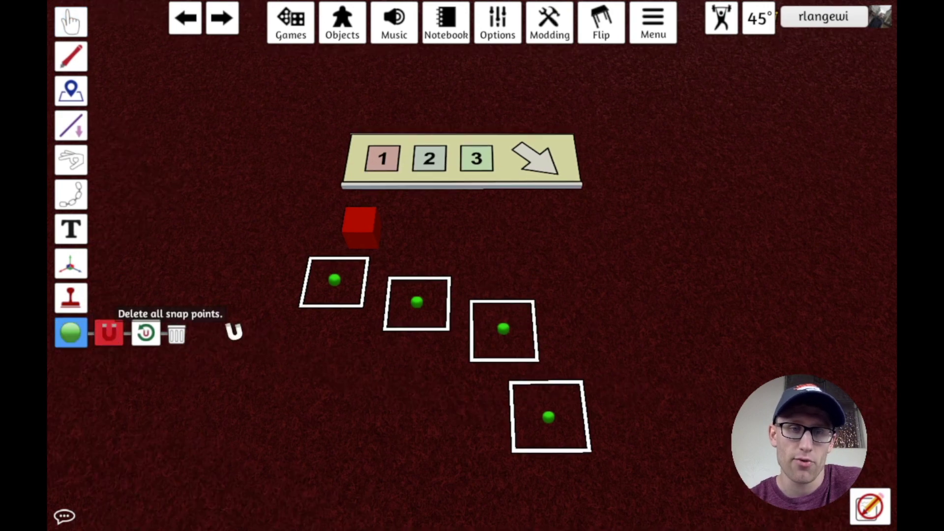
pyautogui.press('w')
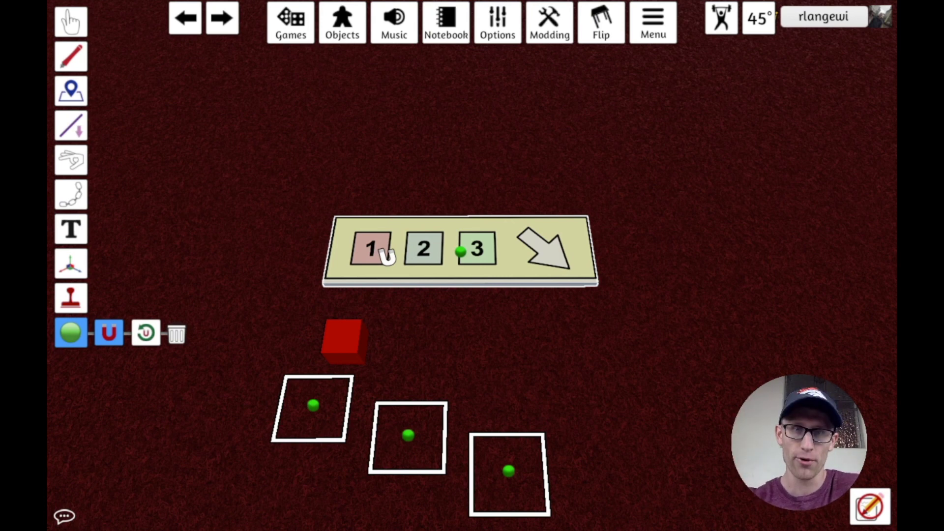
# Step: Move the board farther back on the table and redisplay the snap points
pyautogui.click(71, 21)
pyautogui.moveTo(386, 270); pyautogui.dragTo(401, 179)
pyautogui.click(71, 332)
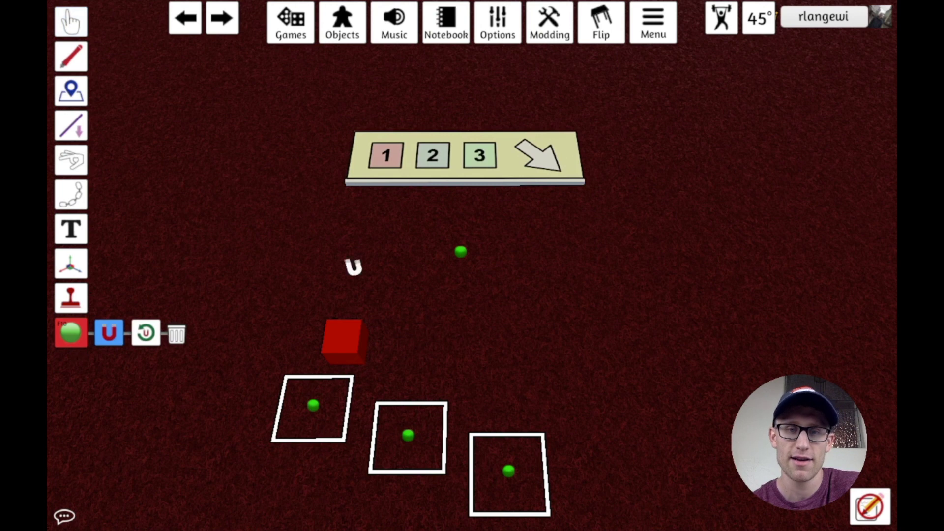
# Step: Return to the Grab tool and move the board forward over the loose snap point on the table
pyautogui.click(460, 251)
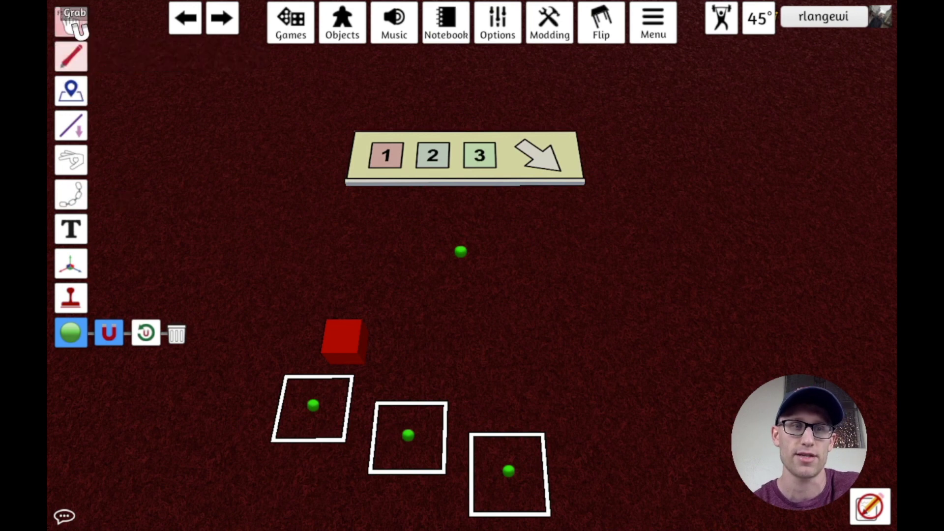
pyautogui.click(112, 340)
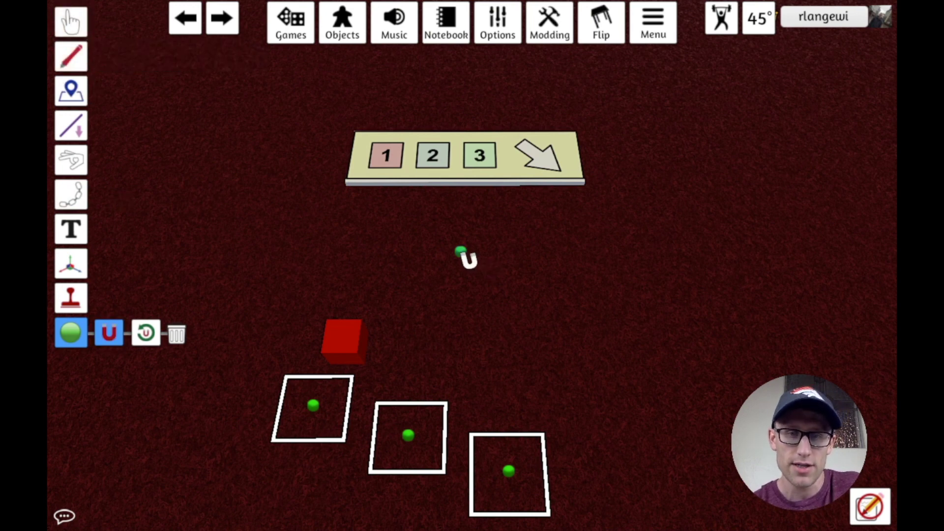
pyautogui.click(73, 37)
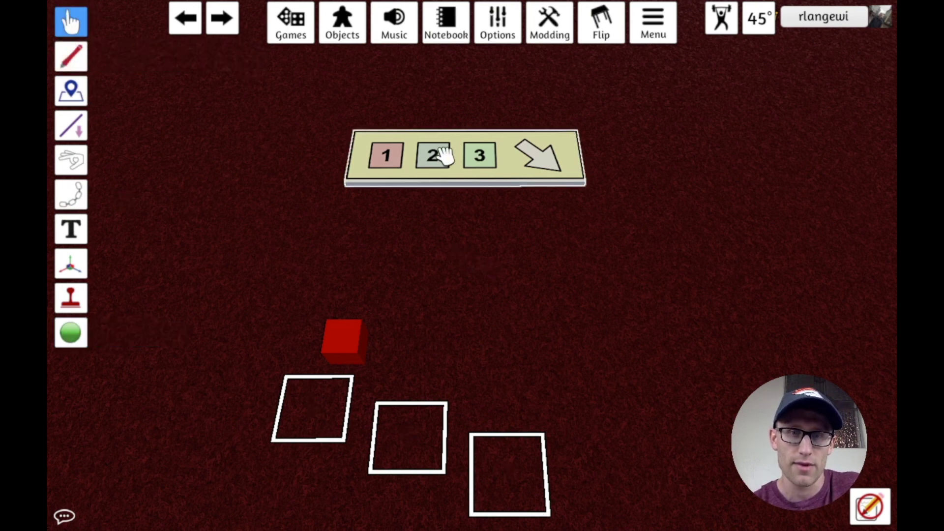
pyautogui.moveTo(441, 154); pyautogui.dragTo(443, 238)
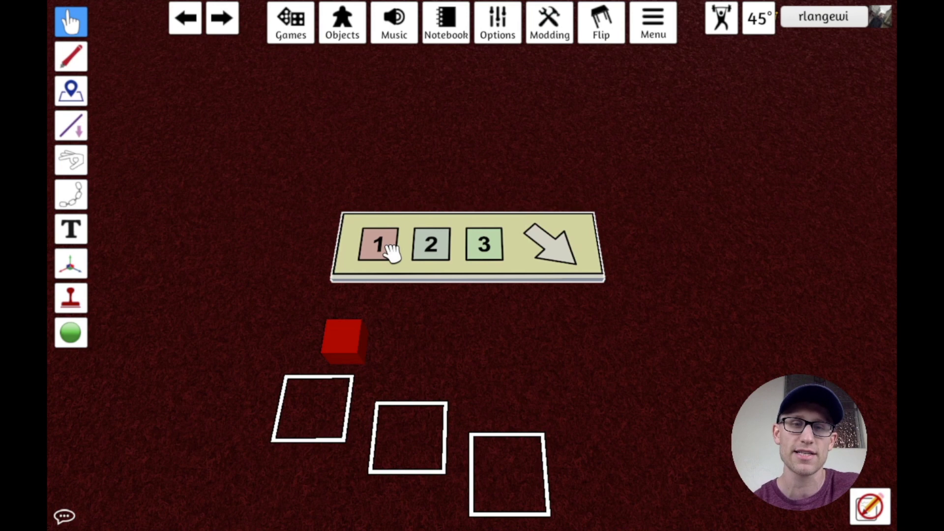
# Step: Lock the numbered board in place on the table
pyautogui.rightClick(484, 247)
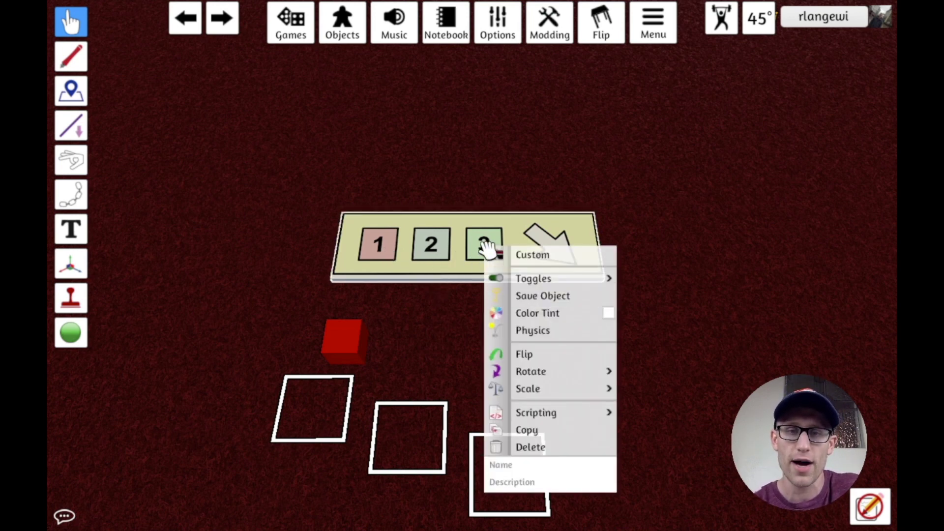
pyautogui.moveTo(553, 276)
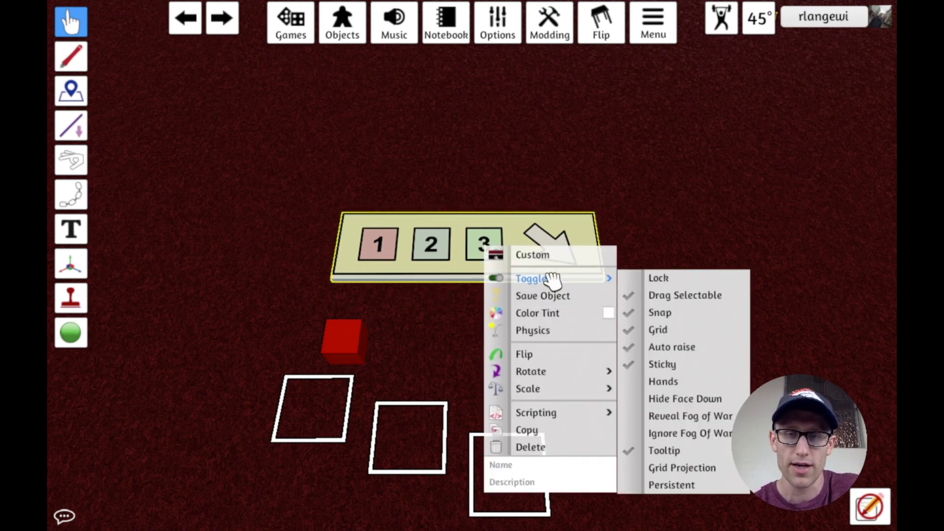
pyautogui.click(677, 281)
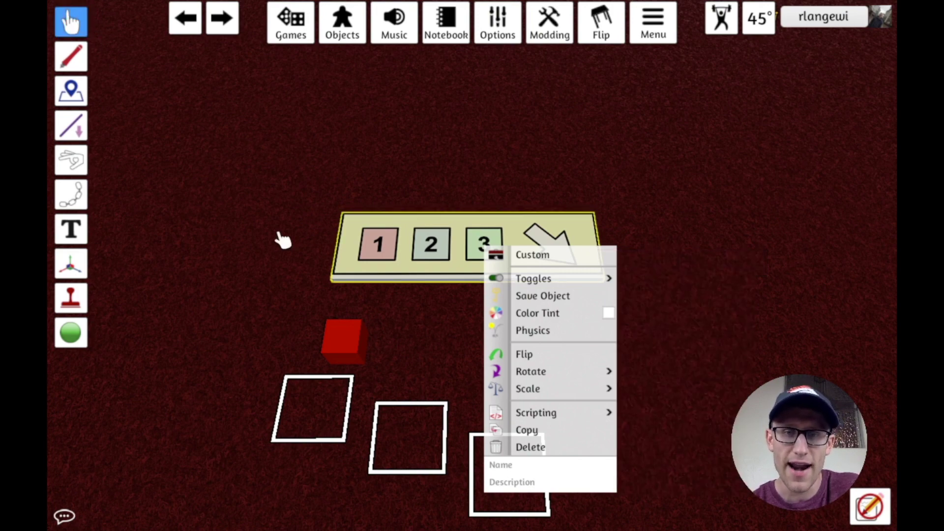
pyautogui.click(315, 246)
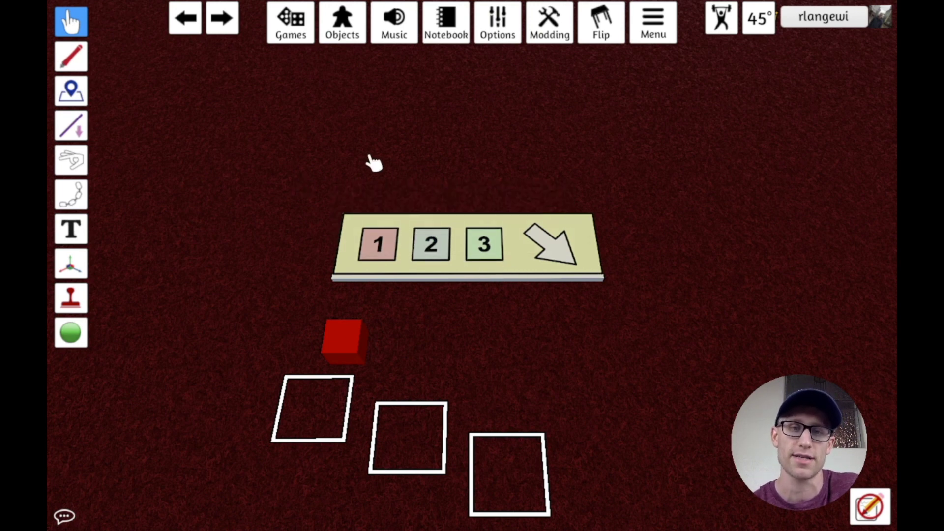
# Step: Place standard snap points on the locked board, on square 1, around square 2 and beside square 3
pyautogui.click(73, 335)
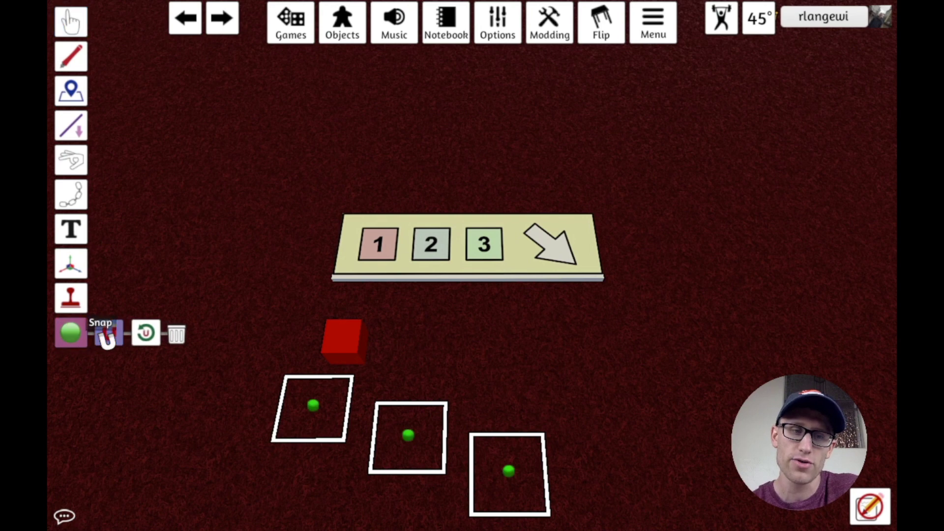
pyautogui.click(376, 250)
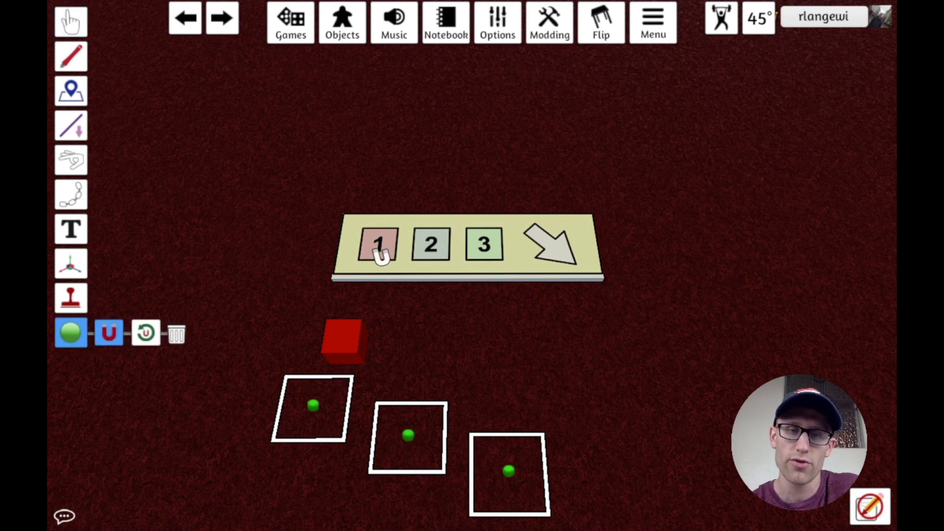
pyautogui.click(416, 224)
pyautogui.click(448, 260)
pyautogui.click(467, 237)
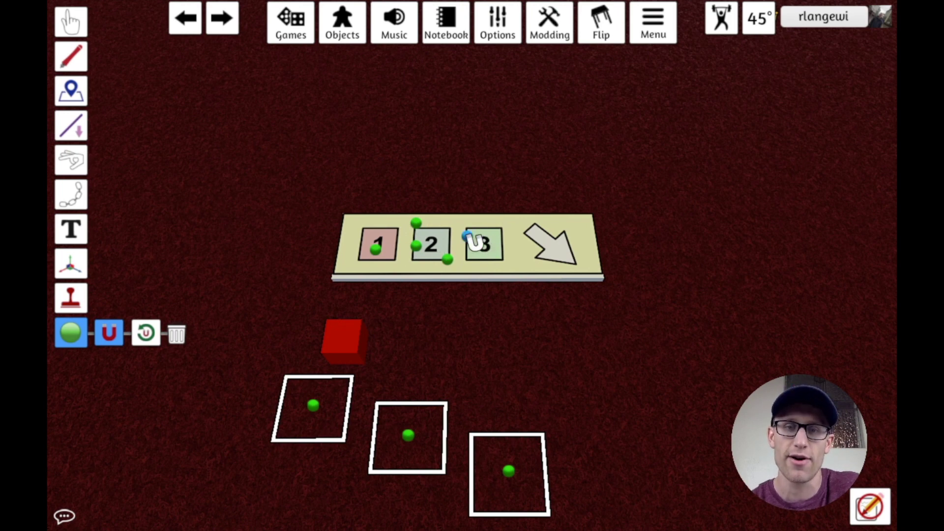
pyautogui.moveTo(468, 236); pyautogui.dragTo(462, 254)
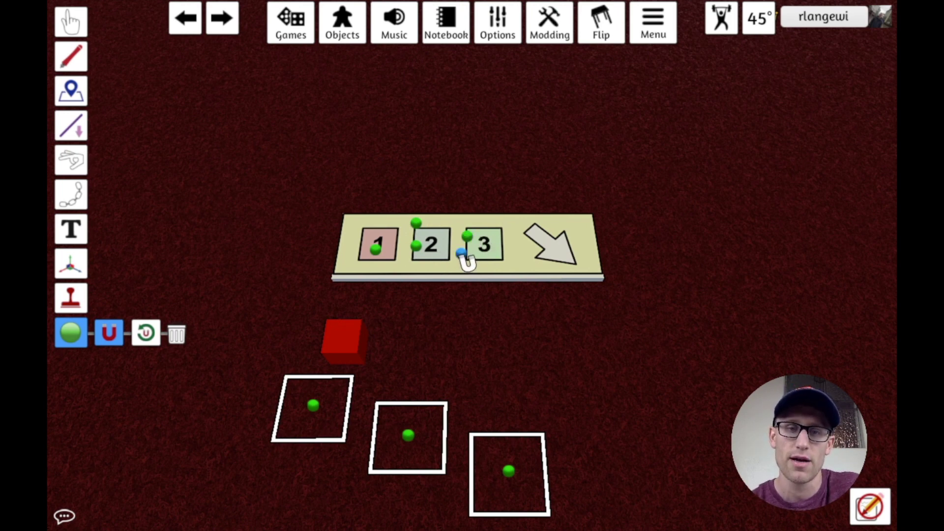
# Step: Remove the misplaced snap points from the locked board and place one centred on each of squares 1, 2, 3 and the printed arrow
pyautogui.click(468, 236)
pyautogui.click(416, 222)
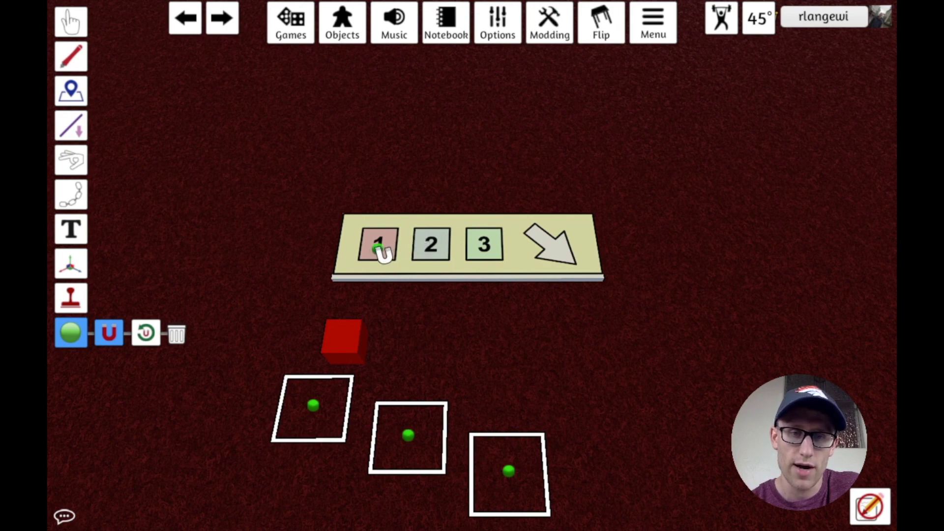
pyautogui.press('w')
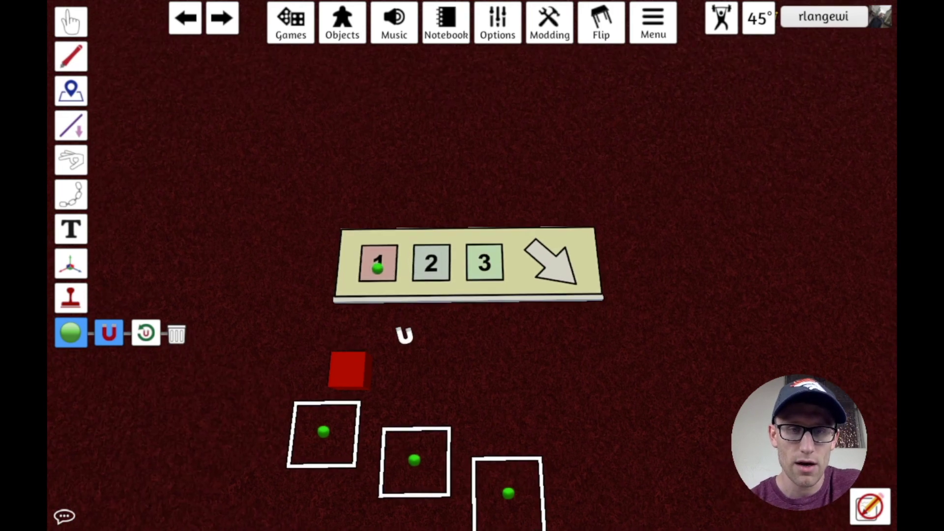
pyautogui.press('w')
pyautogui.press('s')
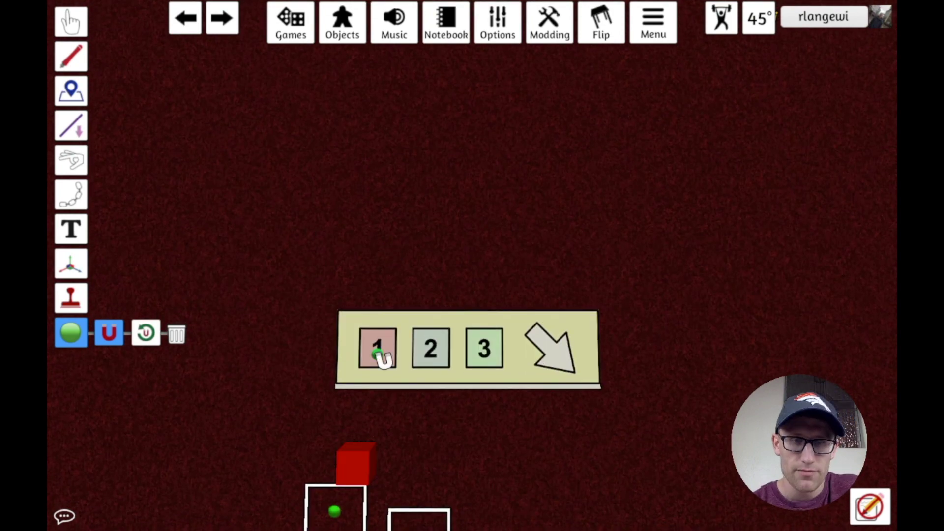
pyautogui.click(378, 349)
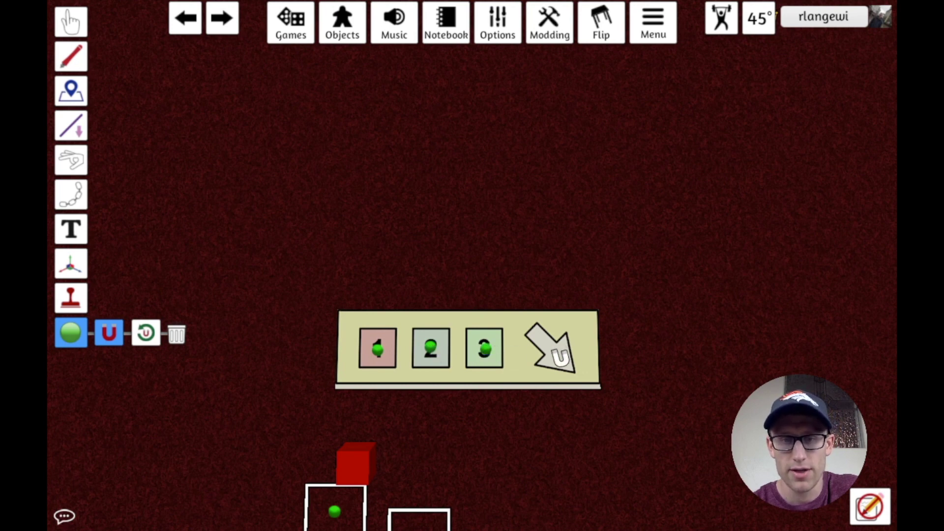
pyautogui.click(554, 352)
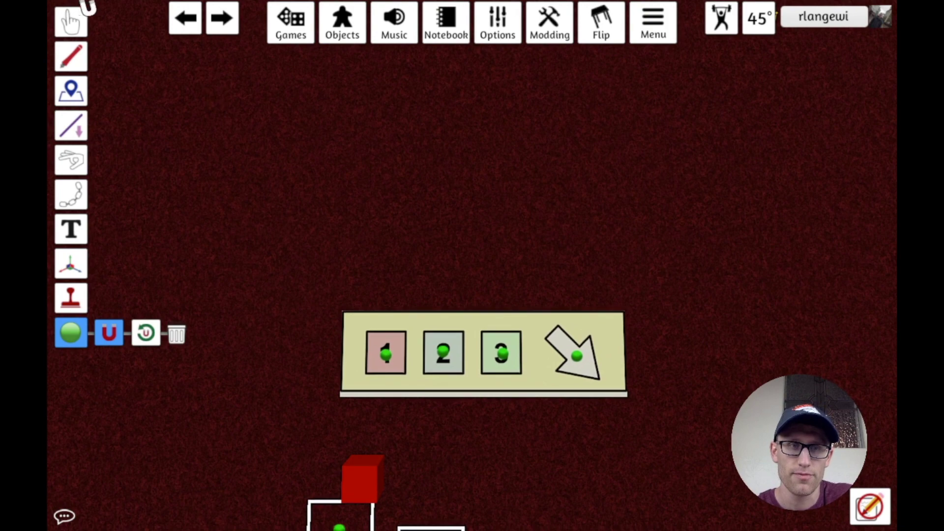
# Step: Return to the Grab tool and move the red cube sideways to just in front of the board's square 2
pyautogui.click(71, 23)
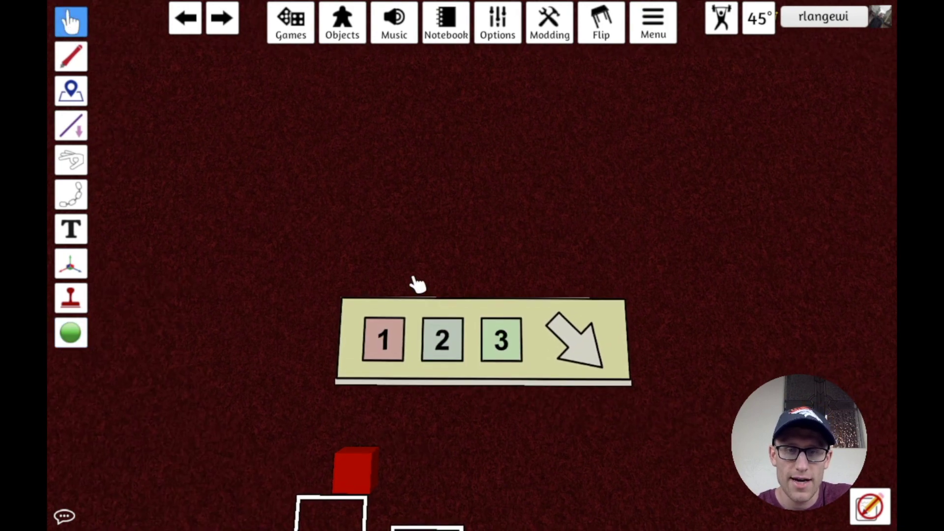
pyautogui.scroll(-3, 428, 226)
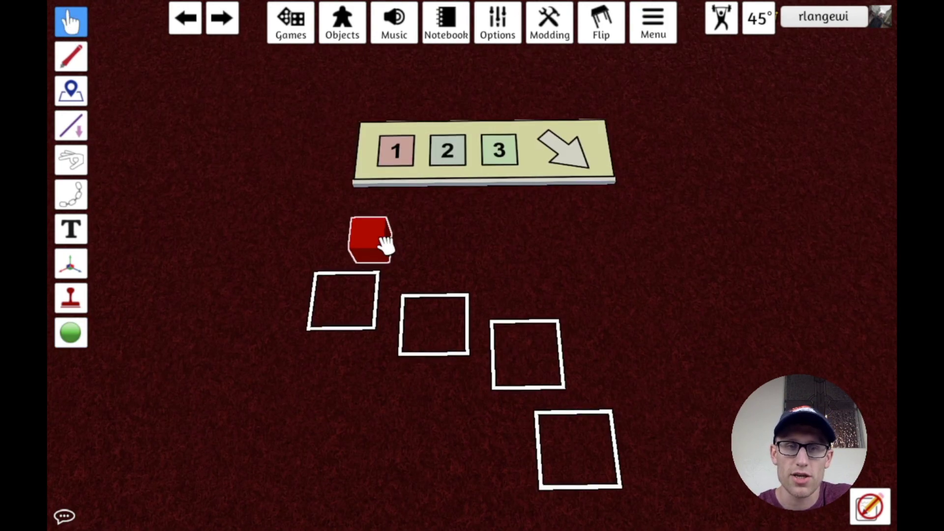
pyautogui.moveTo(386, 246); pyautogui.dragTo(426, 254)
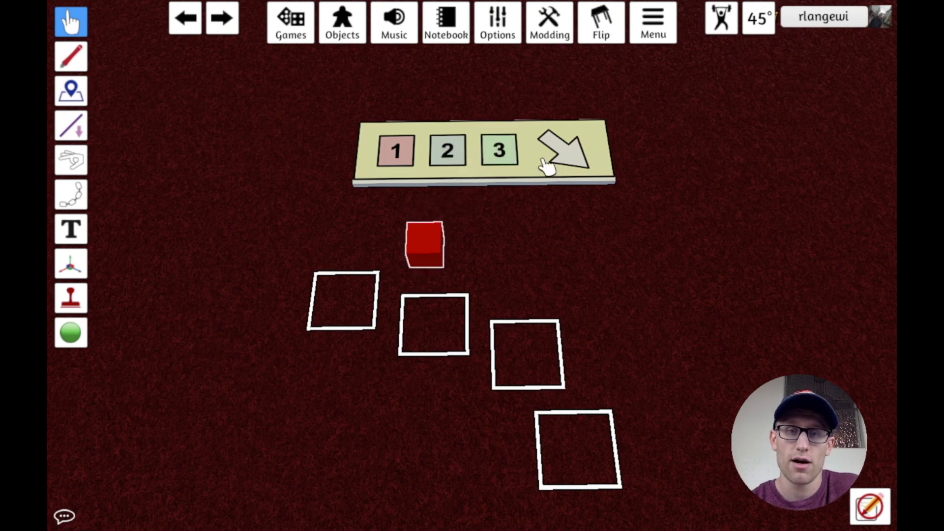
# Step: Unlock the numbered board, slide it sideways behind the first outlined square and redisplay the snap points
pyautogui.rightClick(539, 150)
pyautogui.moveTo(652, 179)
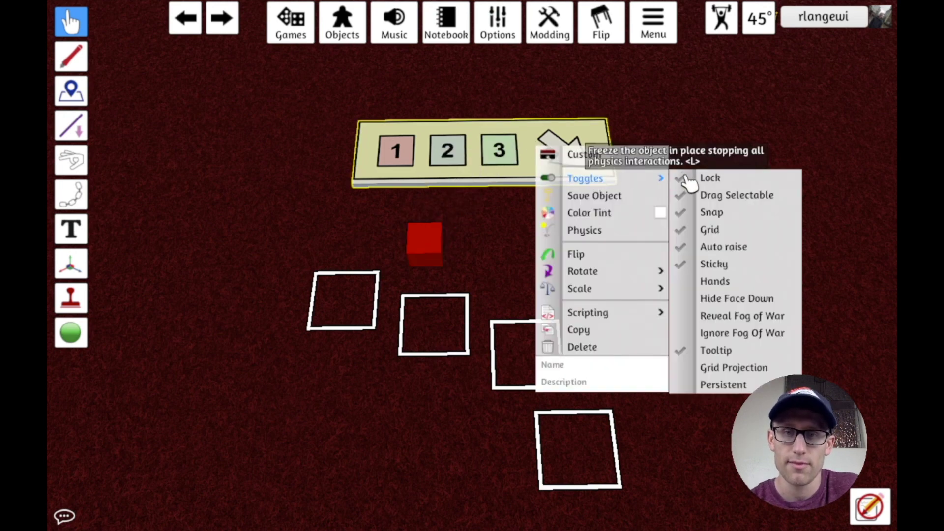
pyautogui.moveTo(447, 150); pyautogui.dragTo(314, 167)
pyautogui.click(70, 333)
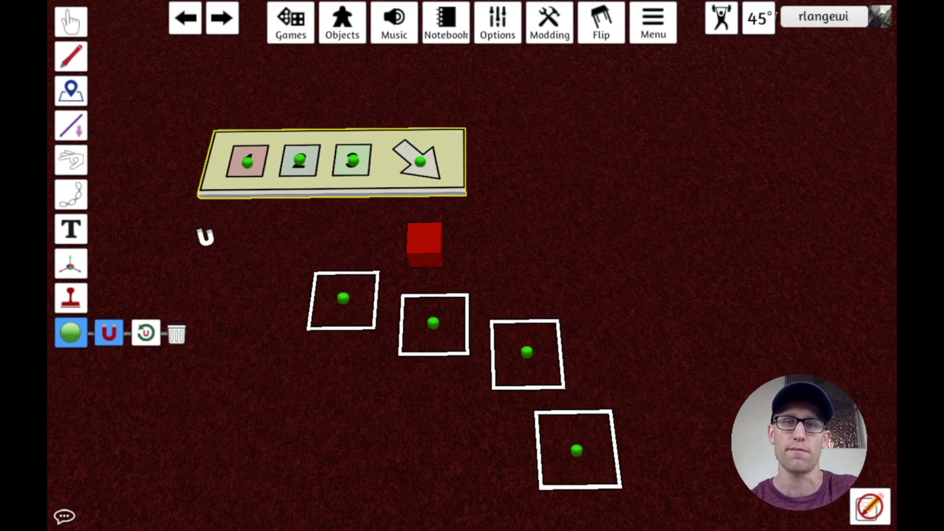
# Step: Duplicate the numbered board, place the copy on the opposite side of the red cube and redisplay the snap points
pyautogui.click(71, 21)
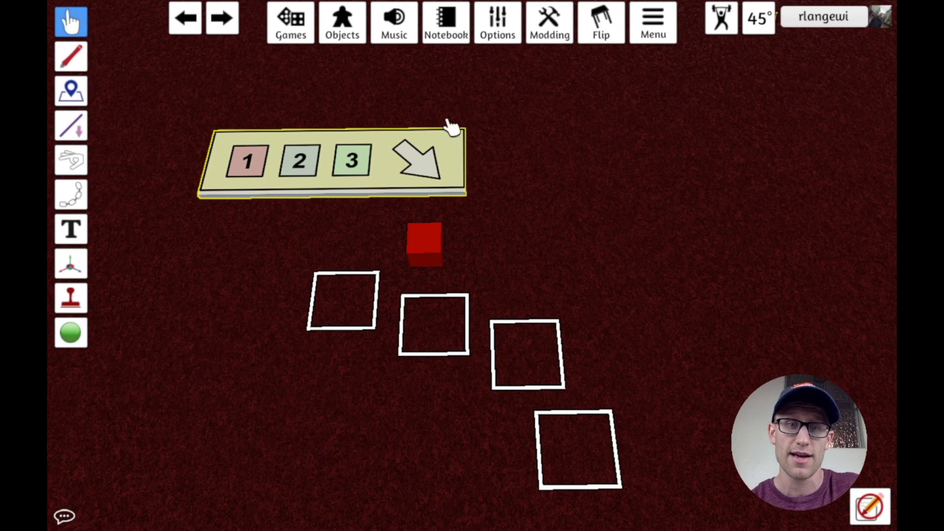
pyautogui.click(440, 160)
pyautogui.hotkey('ctrl', 'c')
pyautogui.hotkey('ctrl', 'v')
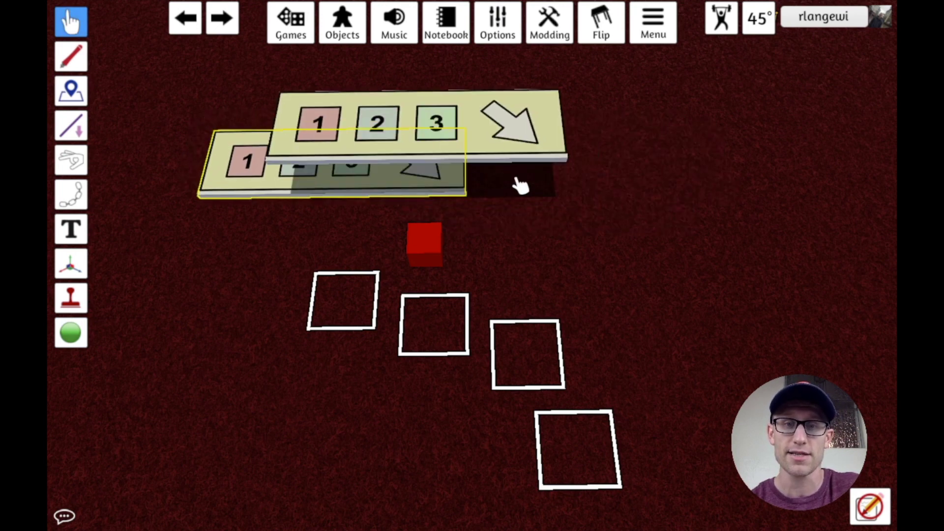
pyautogui.moveTo(468, 135); pyautogui.dragTo(689, 209)
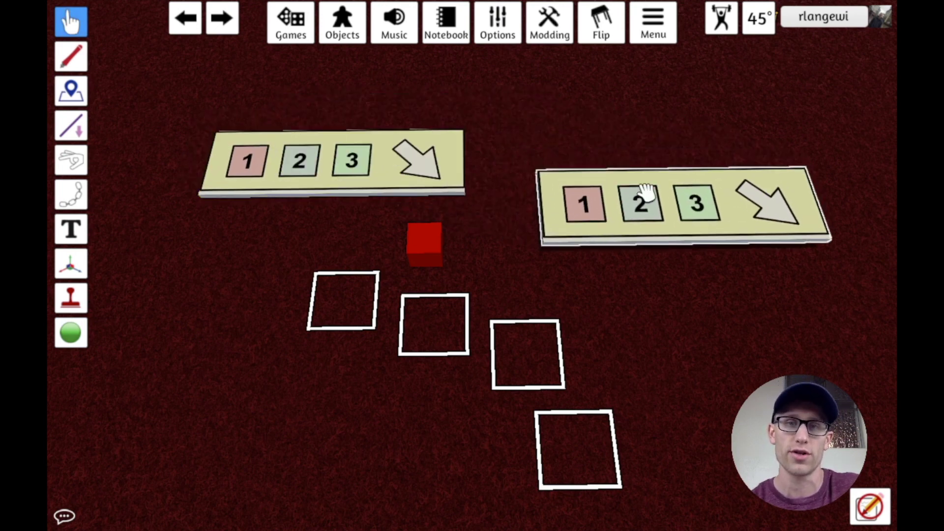
pyautogui.click(71, 333)
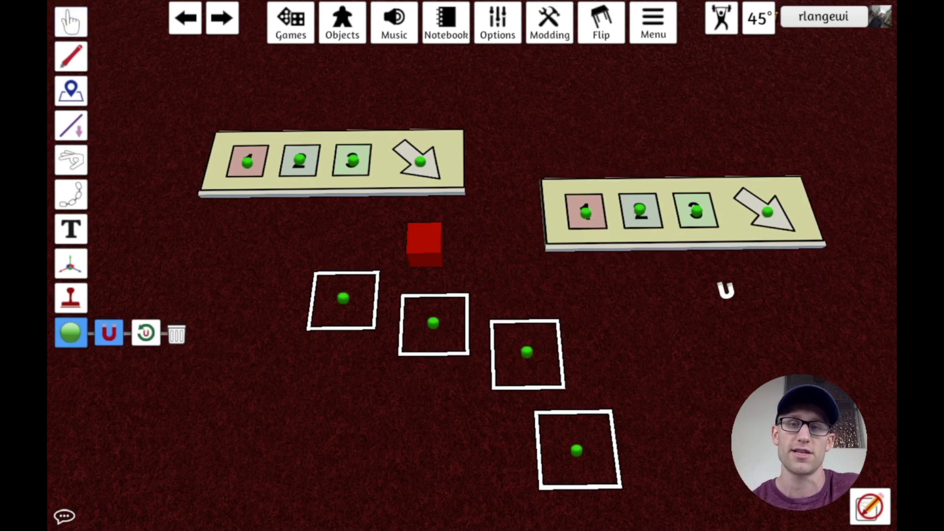
pyautogui.press('w')
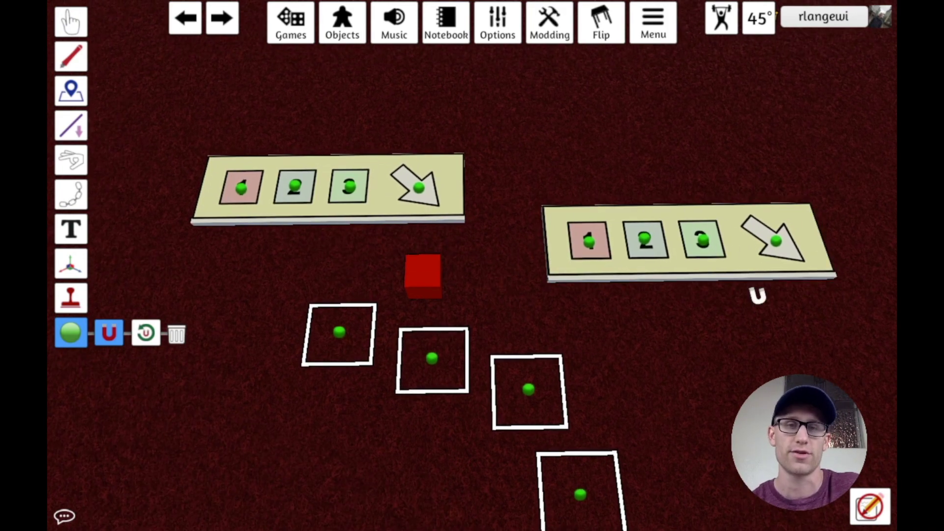
pyautogui.press('w')
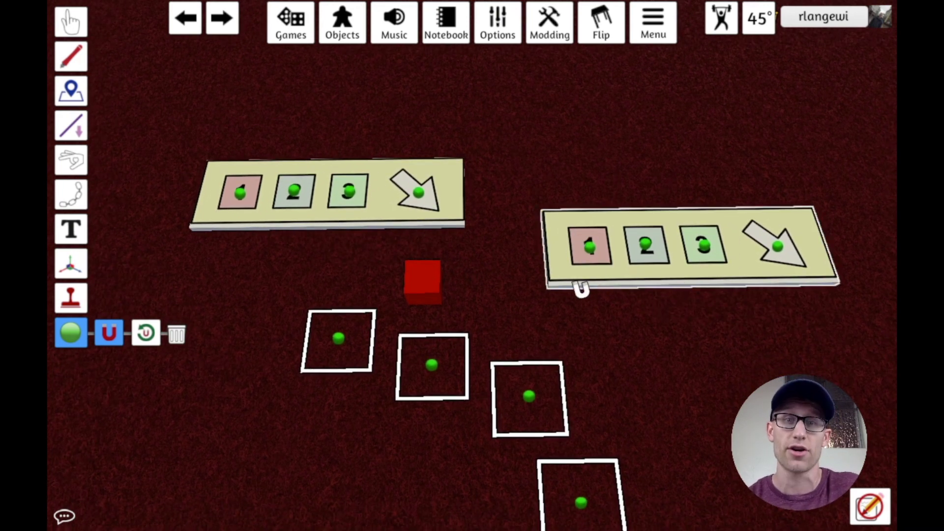
pyautogui.press('a')
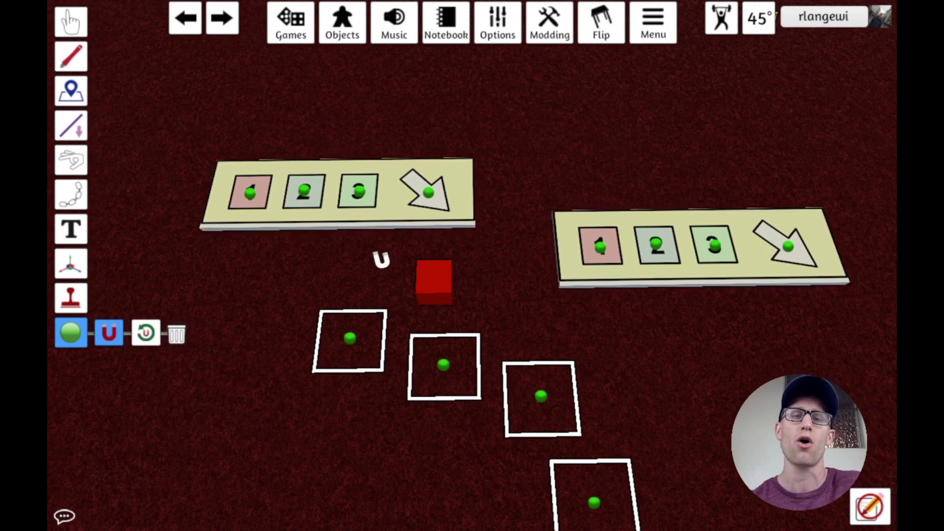
pyautogui.press('w')
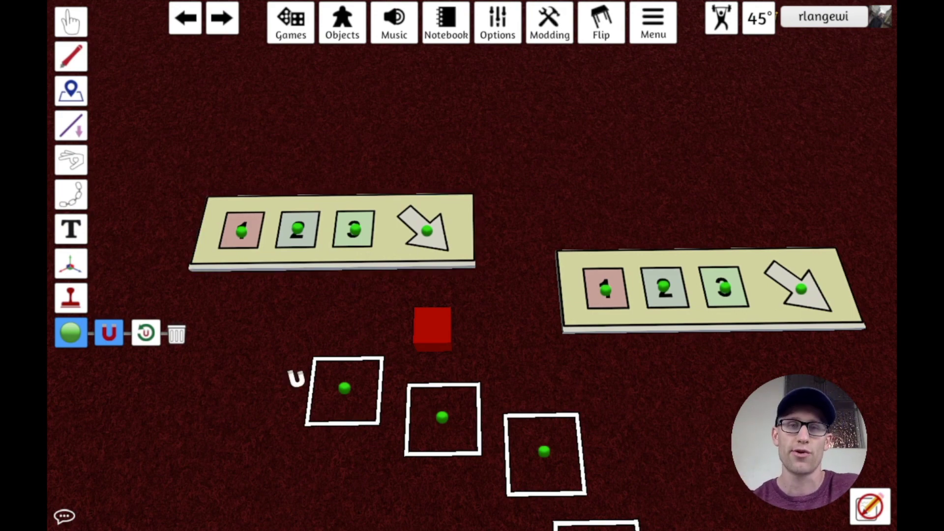
pyautogui.click(72, 22)
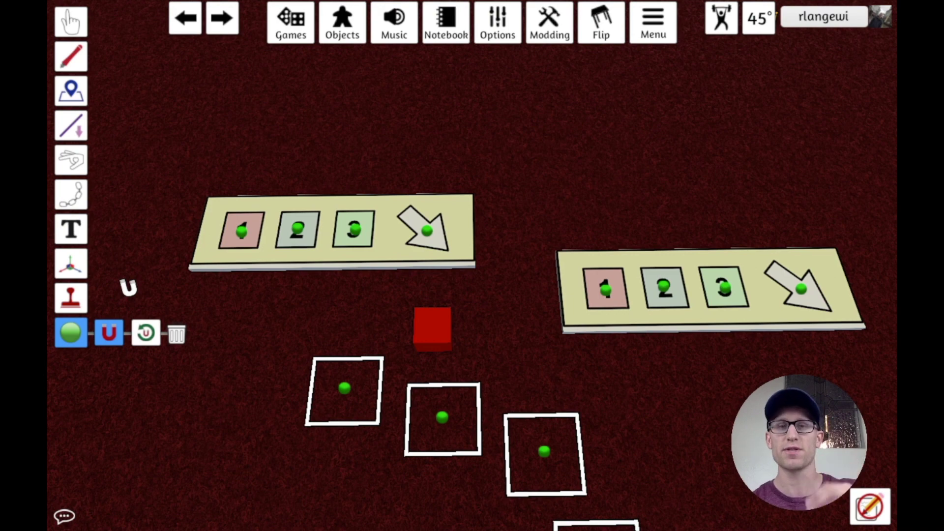
pyautogui.press('d')
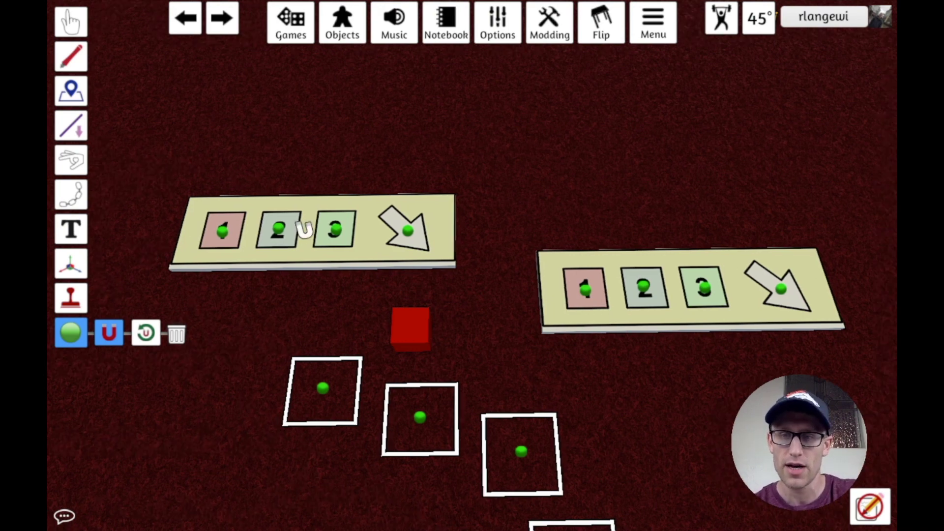
pyautogui.scroll(2, 408, 250)
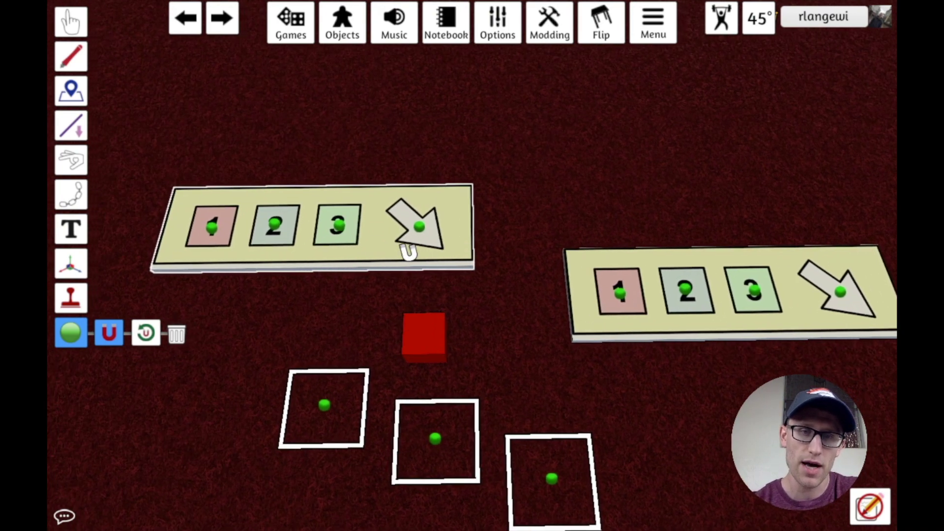
# Step: Return to the Grab tool and start creating a custom token from the component library
pyautogui.click(71, 19)
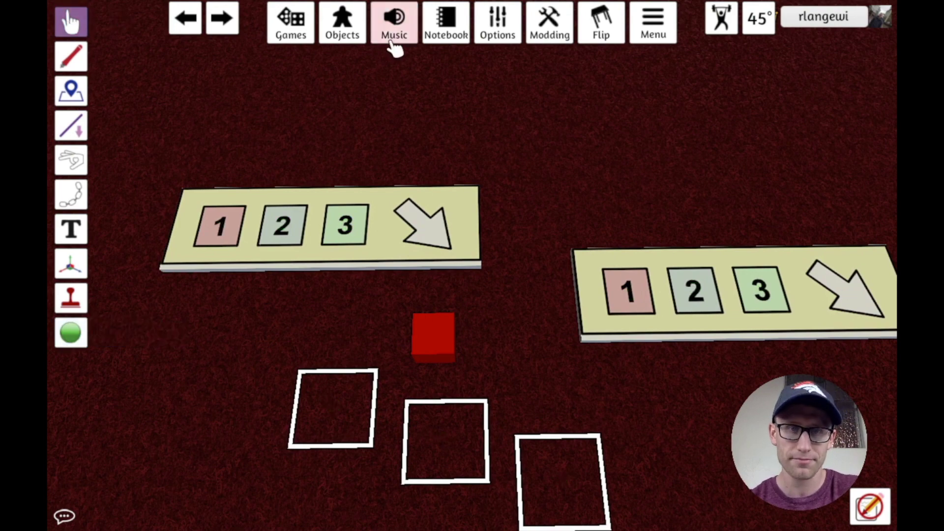
pyautogui.moveTo(347, 34)
pyautogui.click(356, 57)
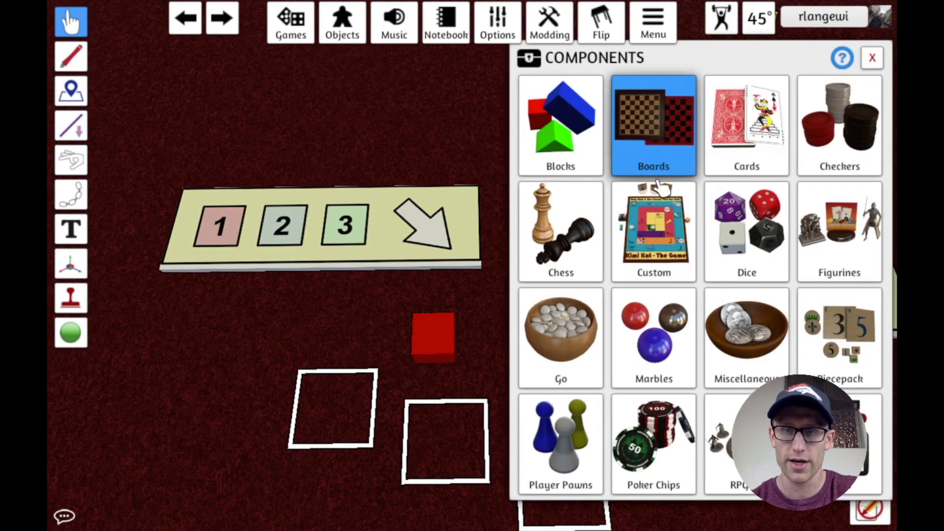
pyautogui.click(657, 228)
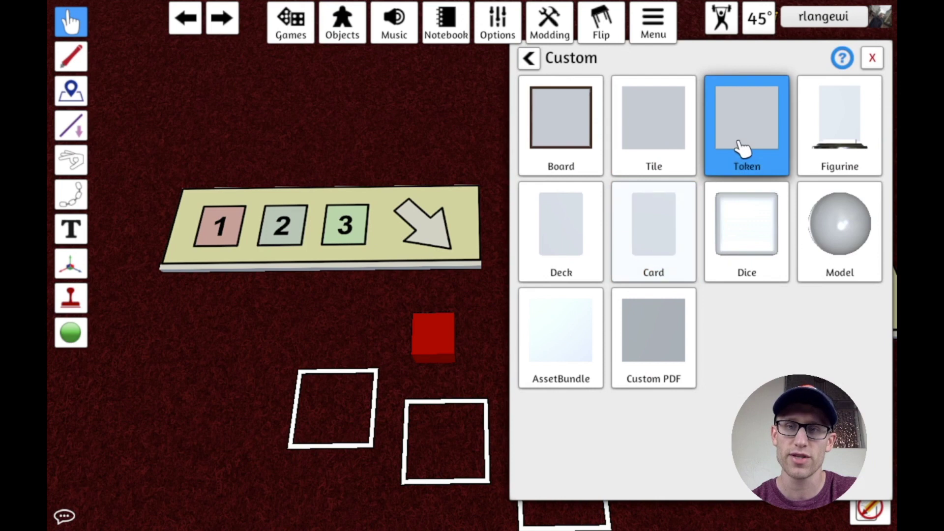
pyautogui.click(751, 155)
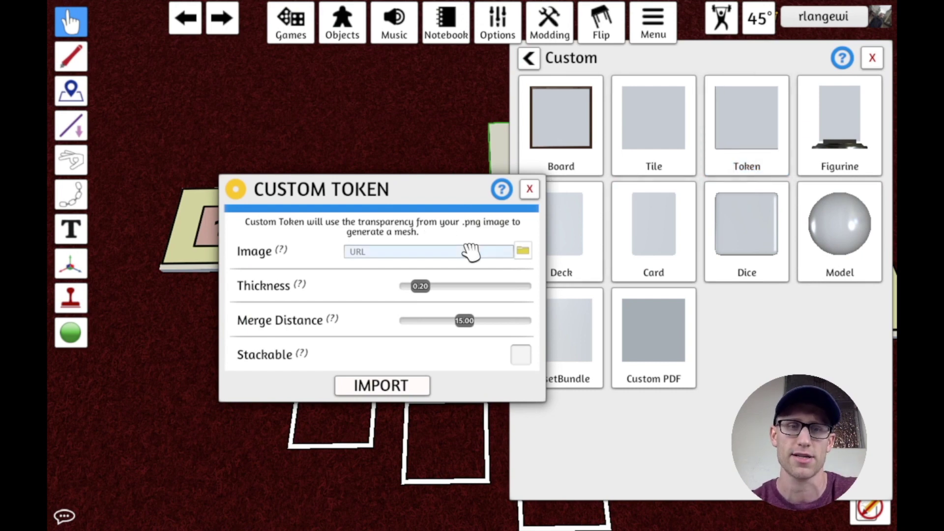
# Step: Load arrow.png from the Desktop as the token image and upload it to the root folder under the name arrow
pyautogui.click(523, 251)
pyautogui.click(481, 294)
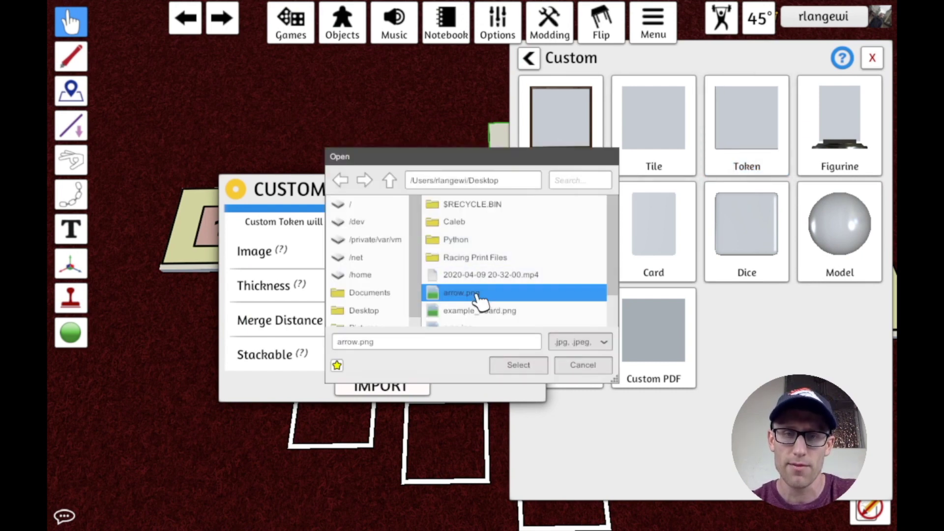
pyautogui.click(515, 365)
pyautogui.click(448, 287)
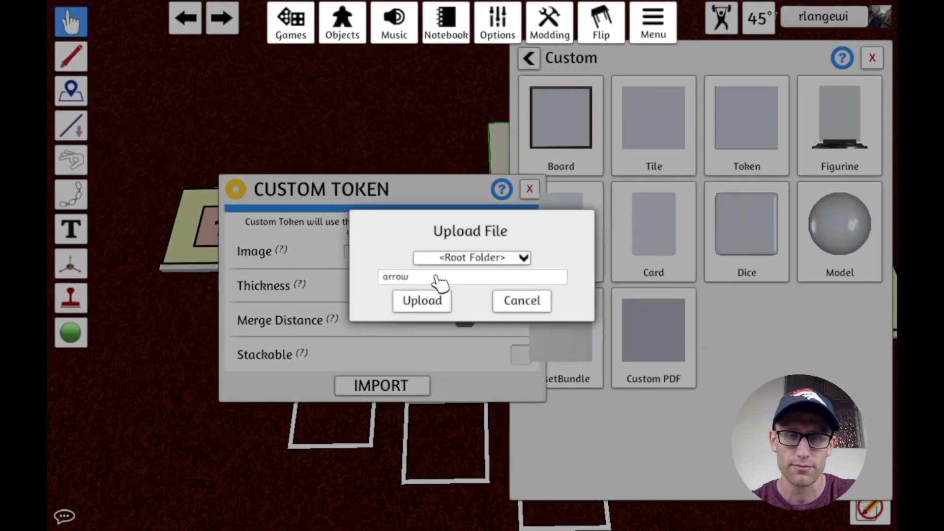
pyautogui.click(433, 301)
# Step: Set the token's thickness to 0.80 and merge distance to 5.00, and import it
pyautogui.moveTo(476, 291); pyautogui.dragTo(498, 294)
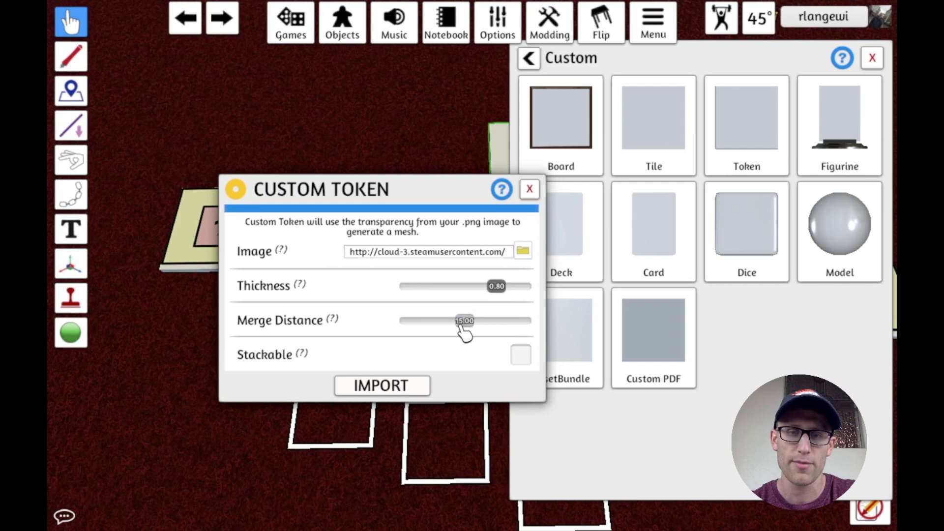
pyautogui.moveTo(465, 332); pyautogui.dragTo(396, 334)
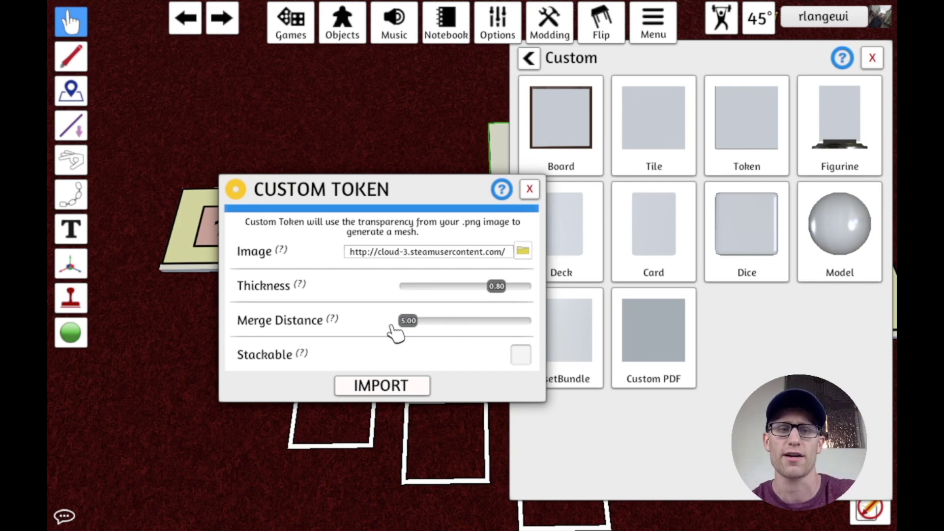
pyautogui.click(419, 385)
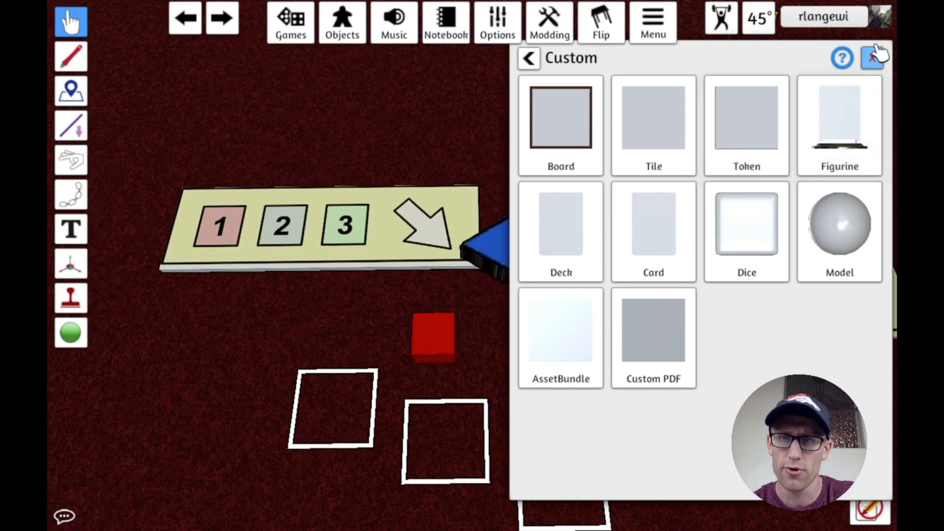
# Step: Close the component library and delete the stray figurine standing on the blue arrow token
pyautogui.click(874, 79)
pyautogui.click(532, 184)
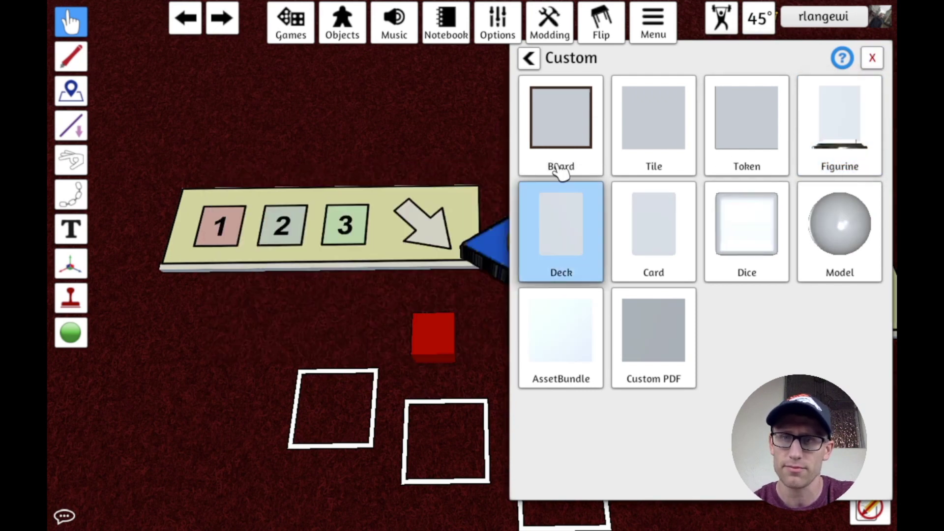
pyautogui.click(878, 58)
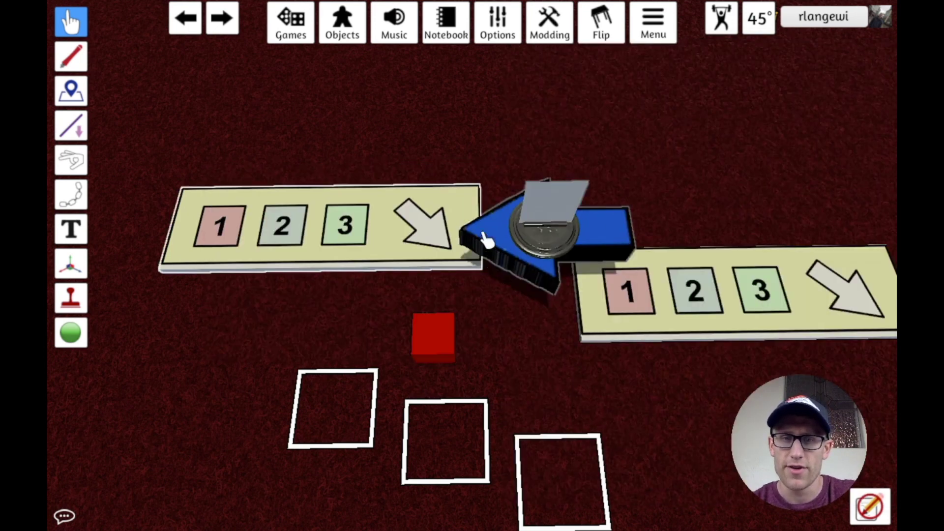
pyautogui.moveTo(487, 241); pyautogui.dragTo(565, 211)
pyautogui.press('w')
pyautogui.press('Delete')
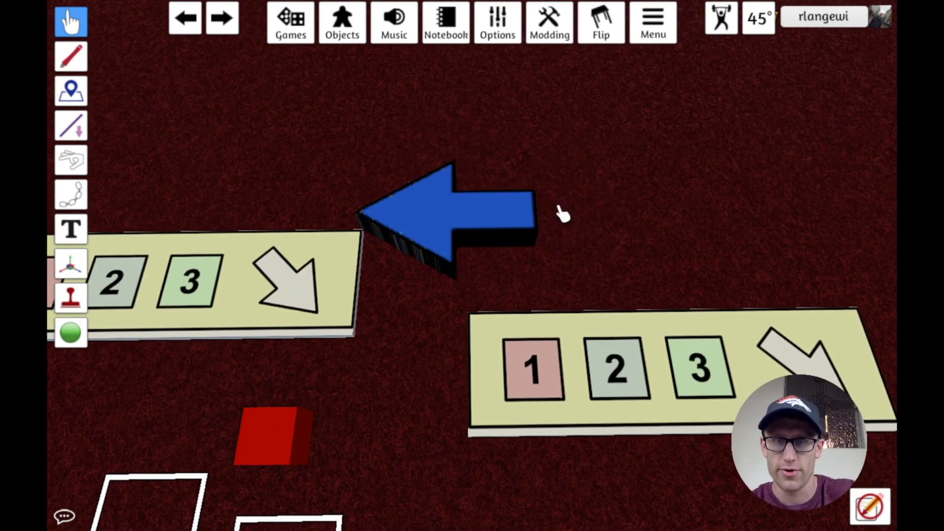
# Step: Shrink the blue arrow token and rotate it 135° clockwise on the table behind the two boards
pyautogui.moveTo(428, 207); pyautogui.dragTo(491, 189)
pyautogui.press('e')
pyautogui.press('e')
pyautogui.press('e')
pyautogui.press('e')
pyautogui.press('q')
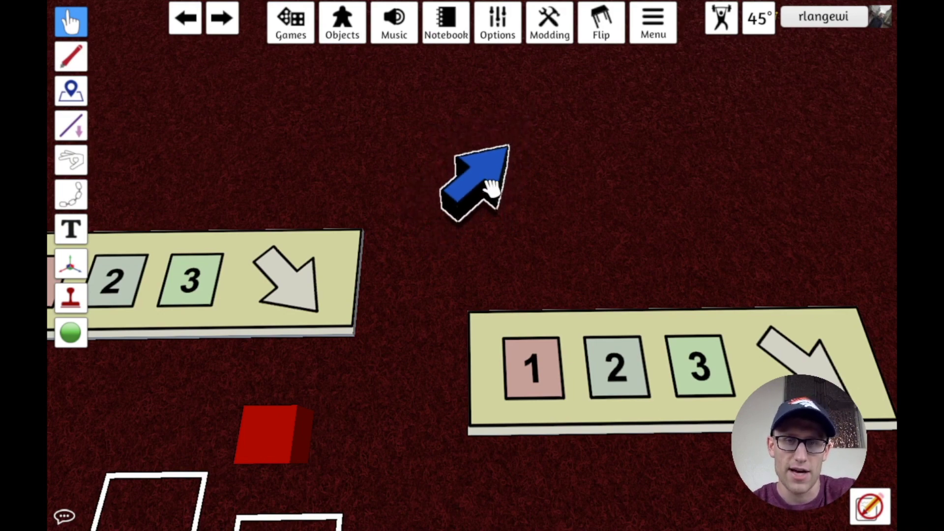
# Step: Move the blue arrow token onto the first board's printed arrow and rotate it 90° clockwise to match its direction
pyautogui.moveTo(491, 190); pyautogui.dragTo(366, 272)
pyautogui.press('e')
pyautogui.press('e')
pyautogui.press('a')
pyautogui.scroll(4, 379, 282)
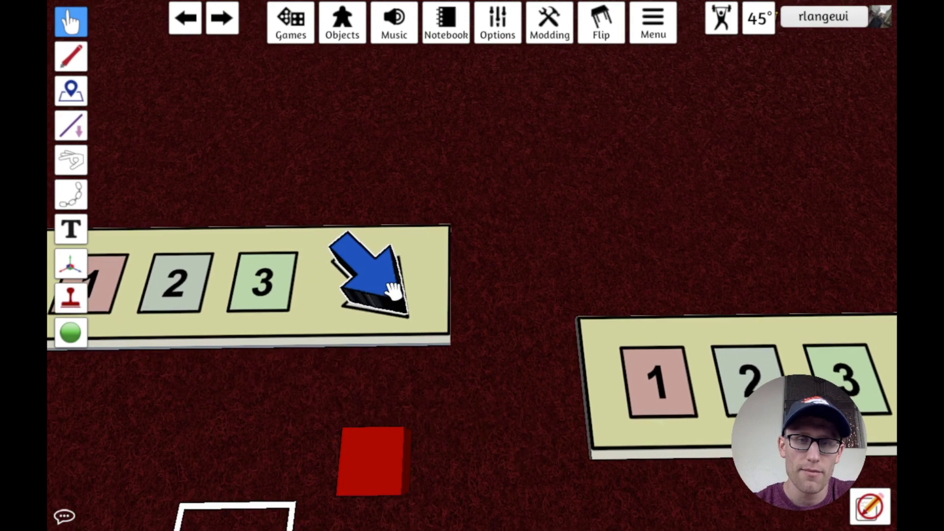
# Step: Move the blue arrow token off the first board, rotate it 135° counter-clockwise, and undo the move
pyautogui.moveTo(397, 295); pyautogui.dragTo(610, 209)
pyautogui.press('q')
pyautogui.press('q')
pyautogui.press('q')
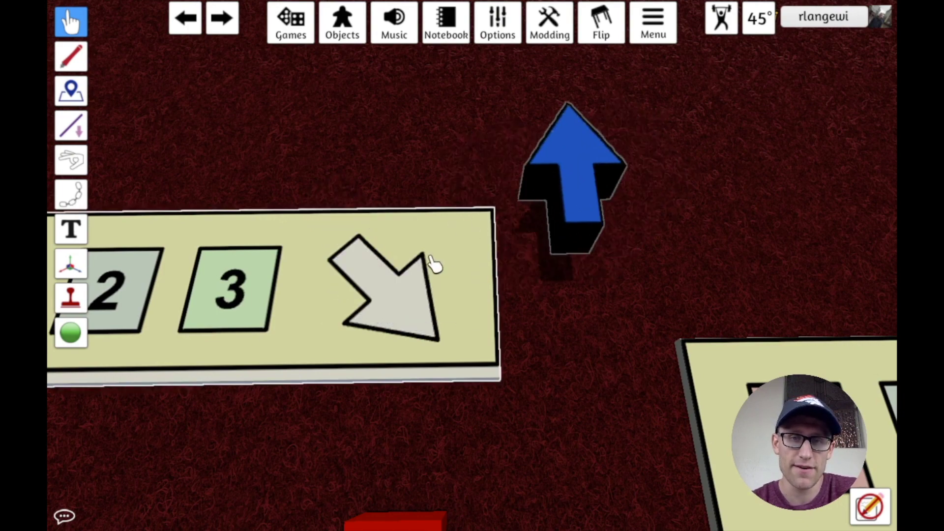
pyautogui.hotkey('ctrl', 'z')
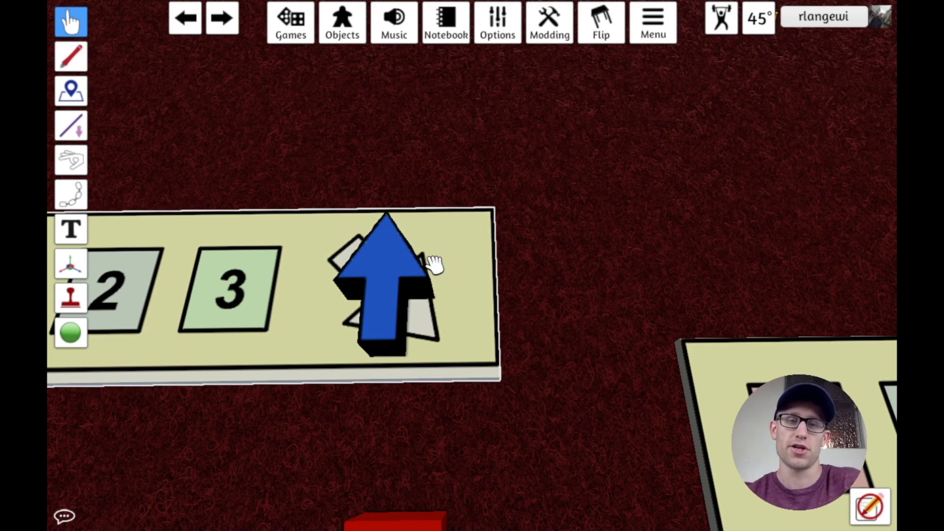
pyautogui.moveTo(395, 277)
pyautogui.mouseDown()
pyautogui.moveTo(436, 270)
pyautogui.moveTo(401, 274)
pyautogui.moveTo(399, 284)
pyautogui.mouseUp()
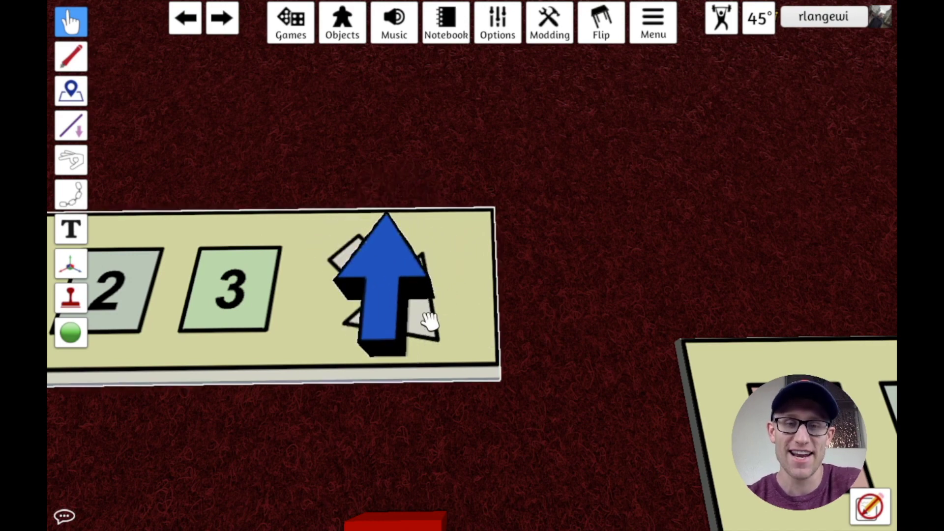
# Step: Move the blue arrow token onto the table behind the first board and lock that board in place
pyautogui.press('a')
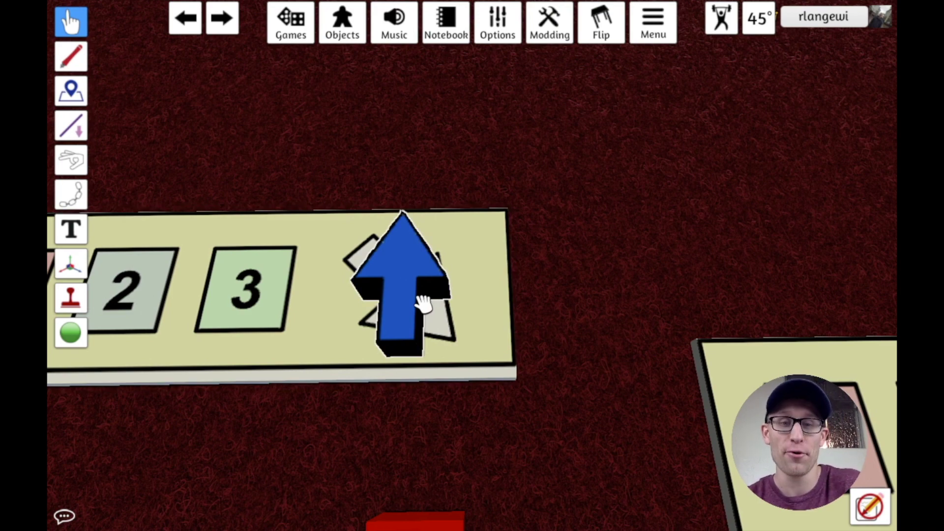
pyautogui.press('a')
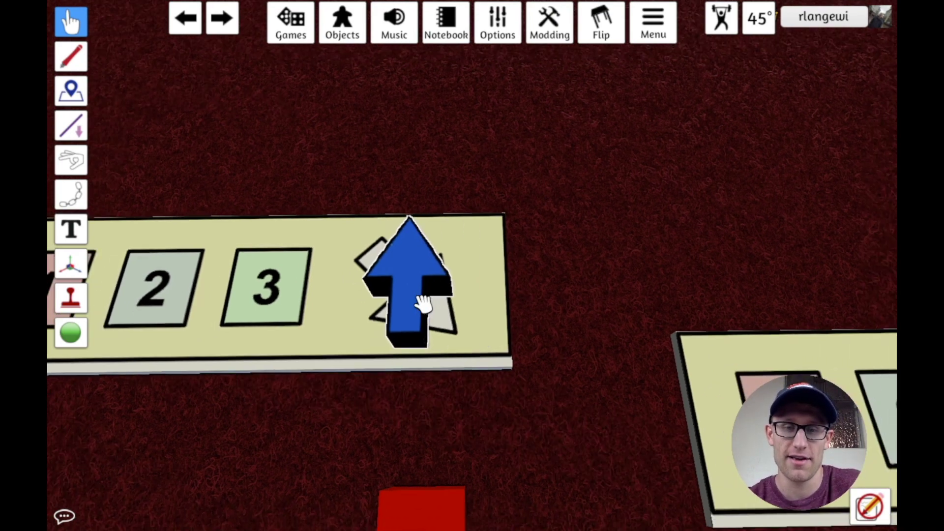
pyautogui.press('a')
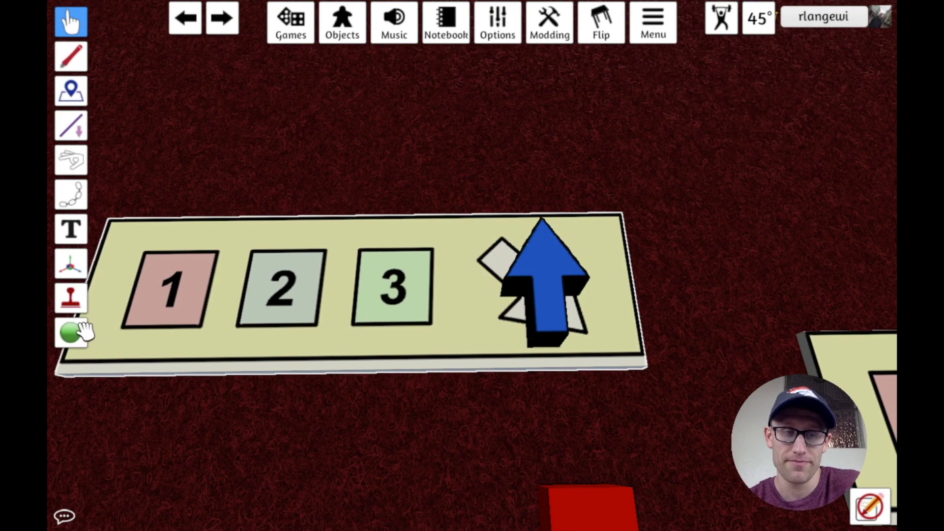
pyautogui.moveTo(559, 278); pyautogui.dragTo(723, 202)
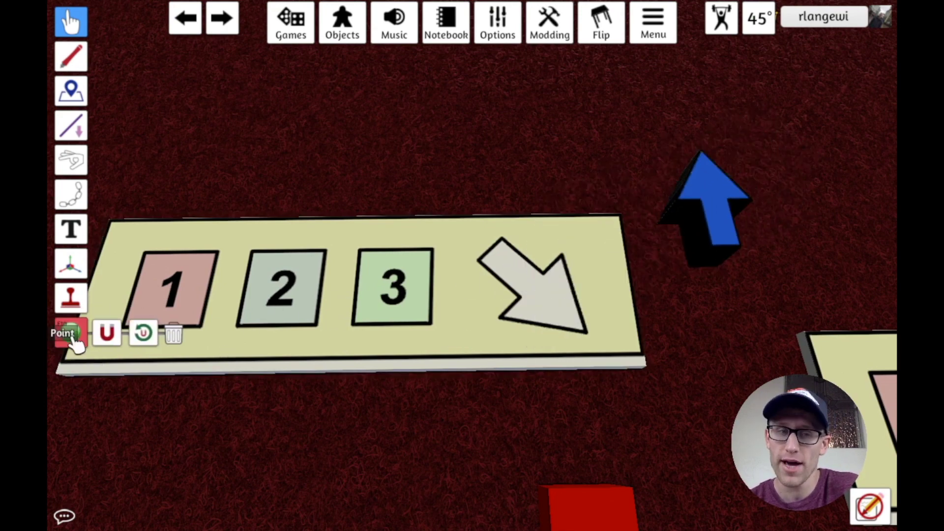
pyautogui.rightClick(462, 340)
pyautogui.moveTo(534, 323)
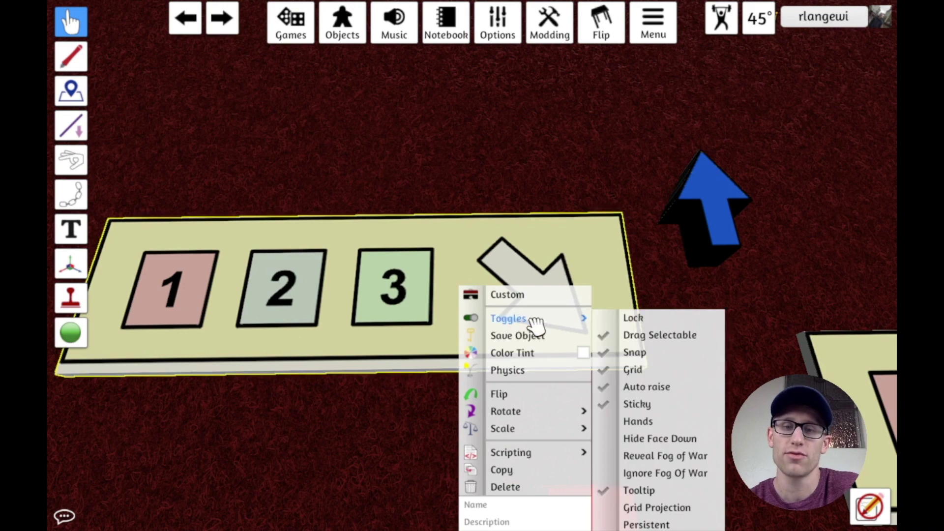
pyautogui.click(634, 319)
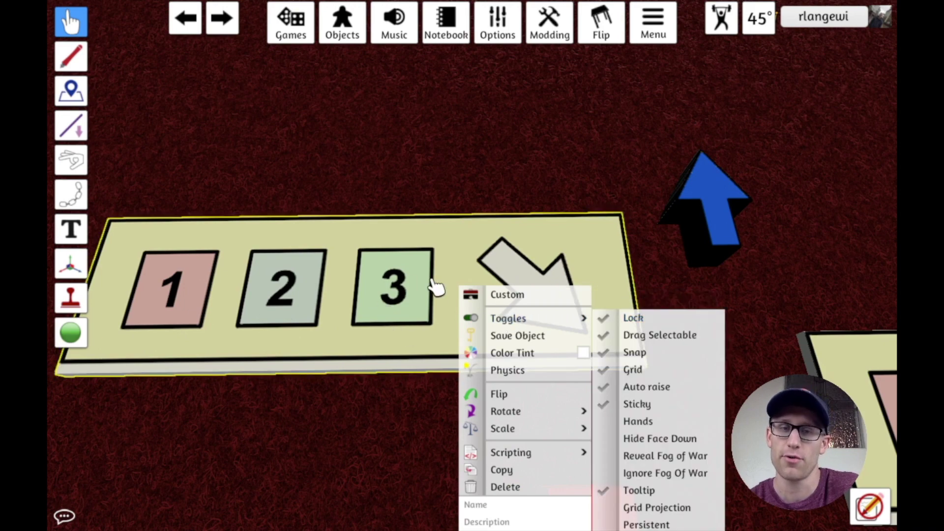
pyautogui.click(70, 333)
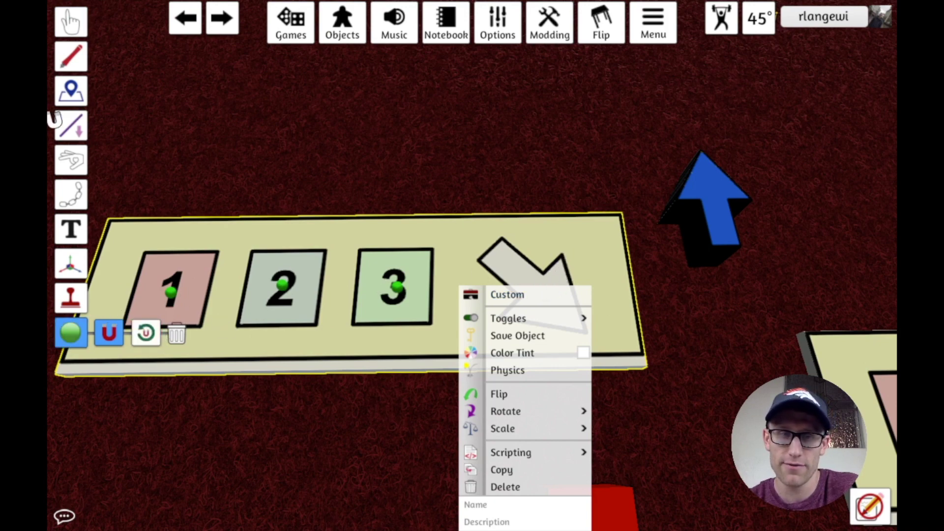
pyautogui.moveTo(78, 58)
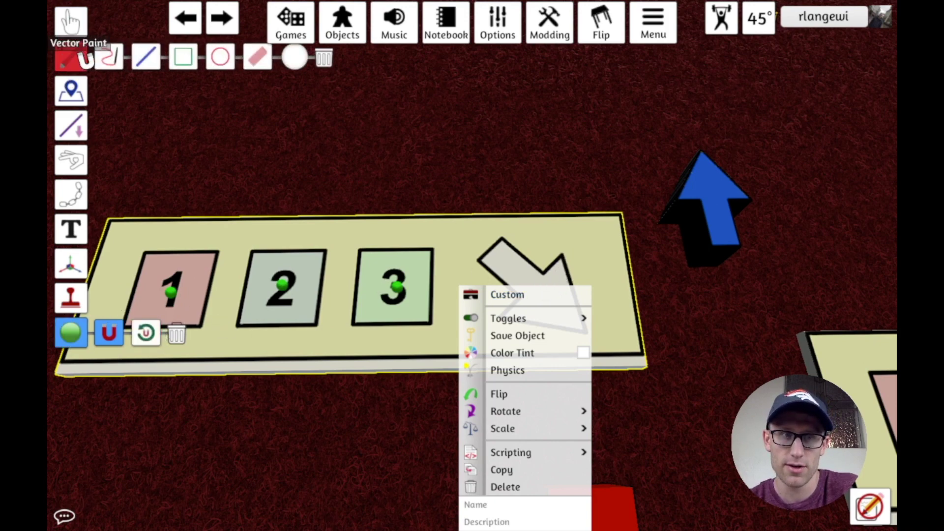
pyautogui.click(74, 21)
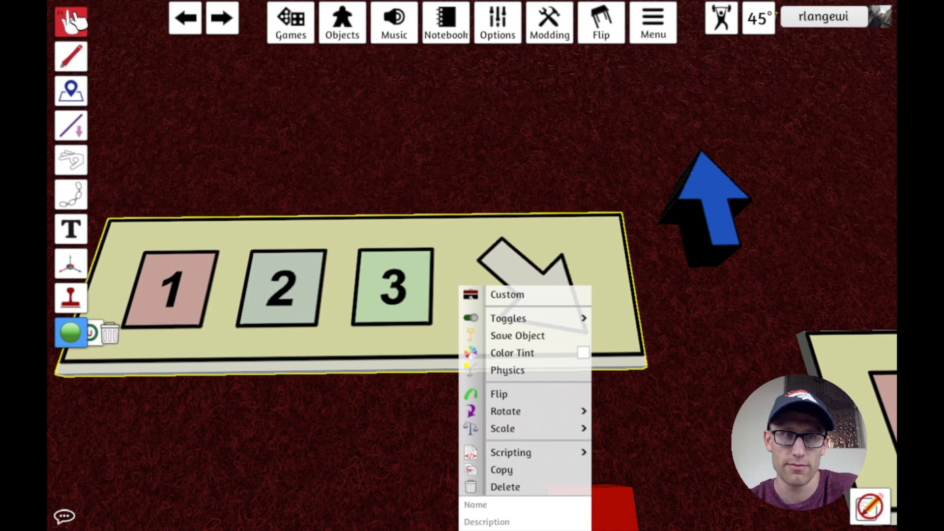
# Step: Add a rotation snap point at the centre of the first board's printed arrow and test it with the blue arrow token
pyautogui.click(71, 339)
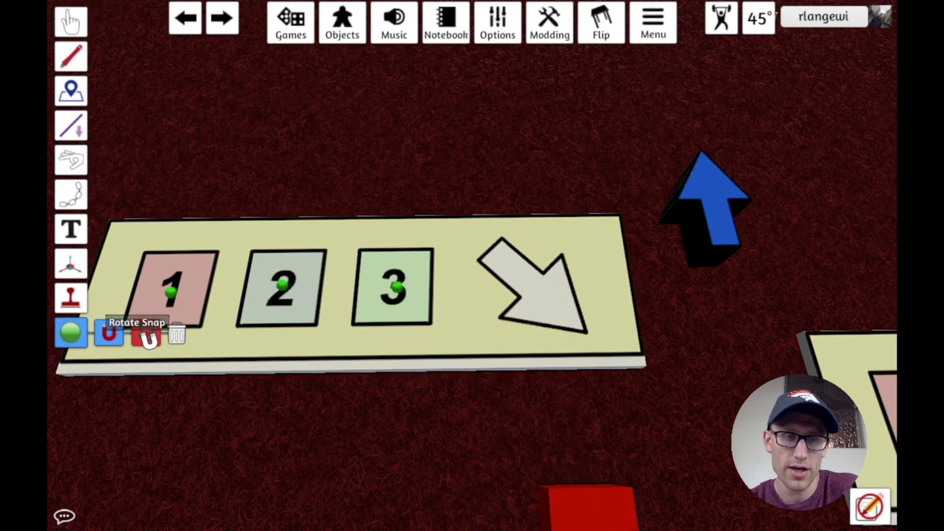
pyautogui.click(147, 338)
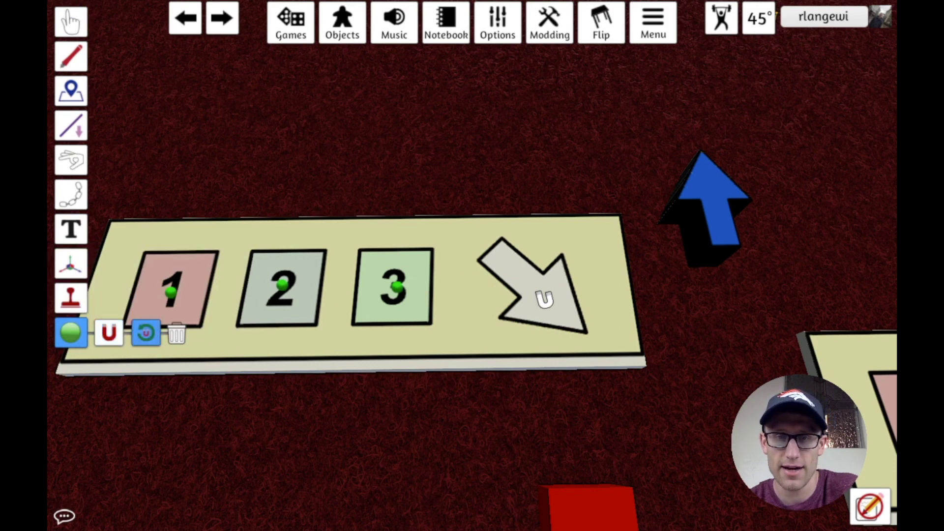
pyautogui.click(540, 294)
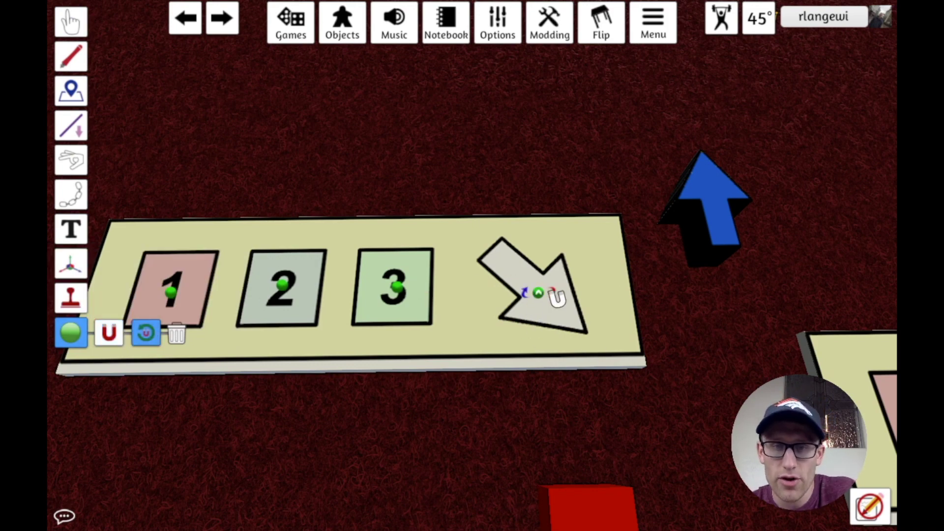
pyautogui.click(71, 22)
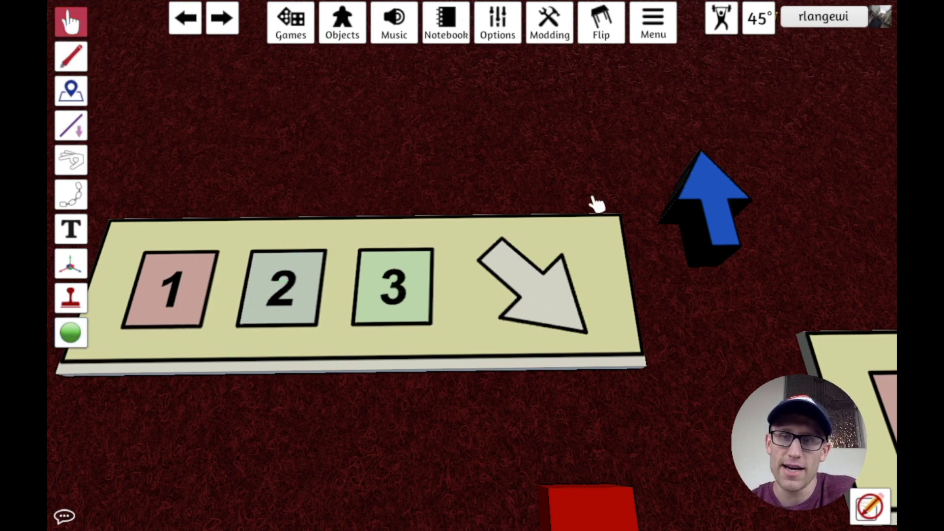
pyautogui.moveTo(703, 207); pyautogui.dragTo(564, 292)
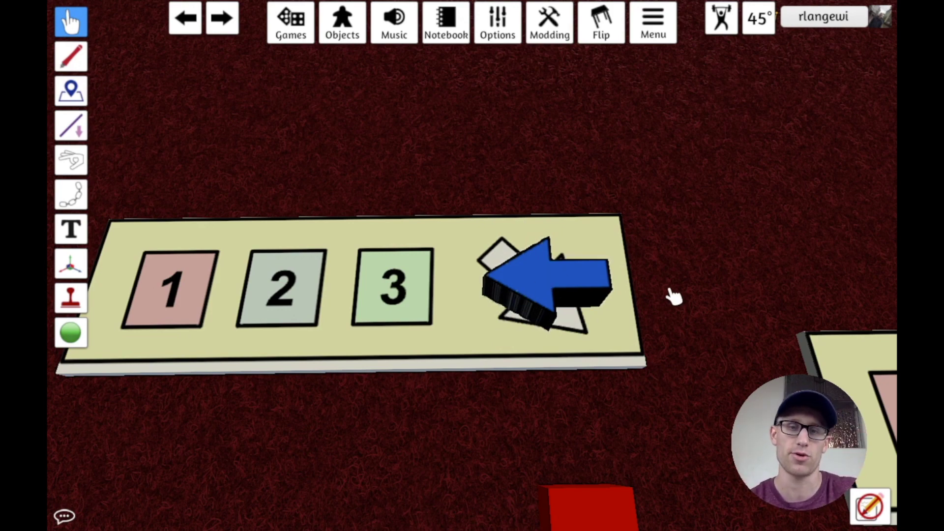
pyautogui.moveTo(506, 297); pyautogui.dragTo(686, 205)
# Step: Rotate the snap point toward the printed arrow's direction and place the blue arrow token on it
pyautogui.click(70, 333)
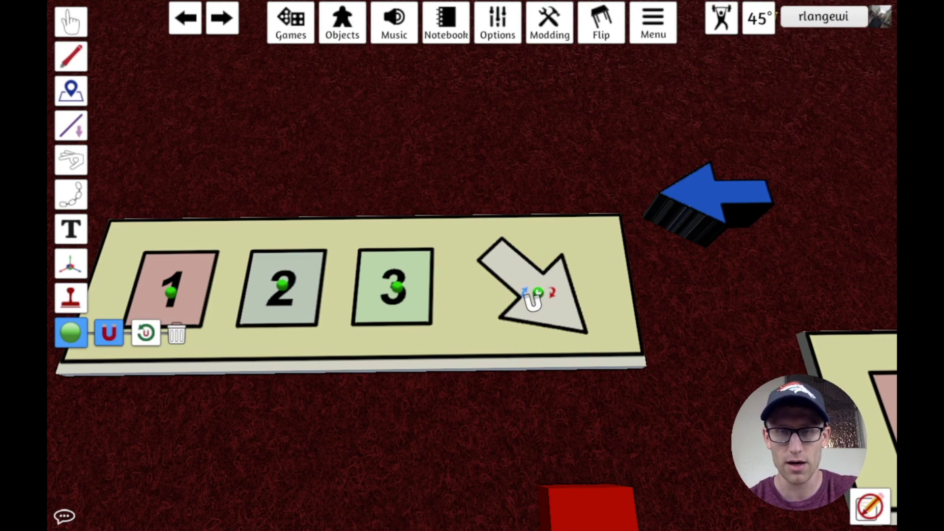
pyautogui.click(71, 22)
pyautogui.moveTo(711, 164); pyautogui.dragTo(558, 273)
pyautogui.press('q')
pyautogui.press('q')
pyautogui.press('q')
# Step: Fine-tune the rotation snap on the printed arrow until the snapped blue token points exactly the same way as the print
pyautogui.click(71, 333)
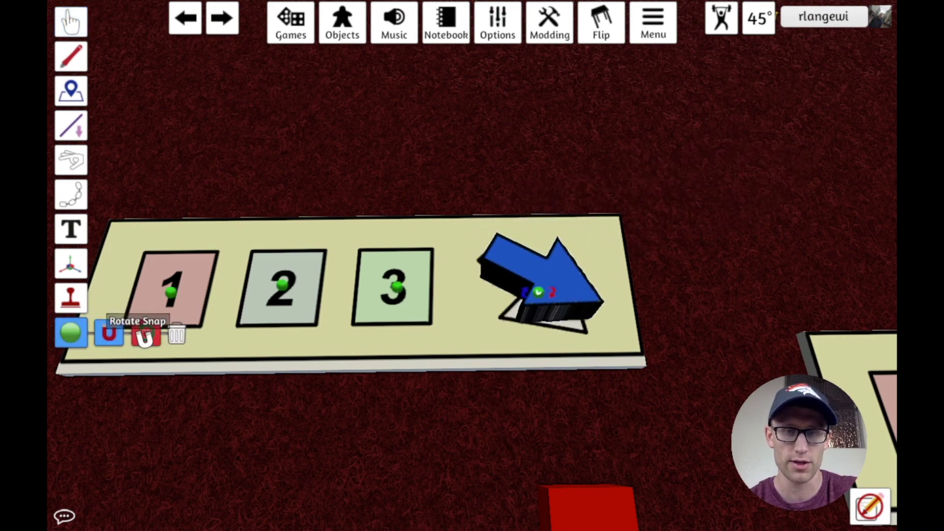
pyautogui.click(146, 334)
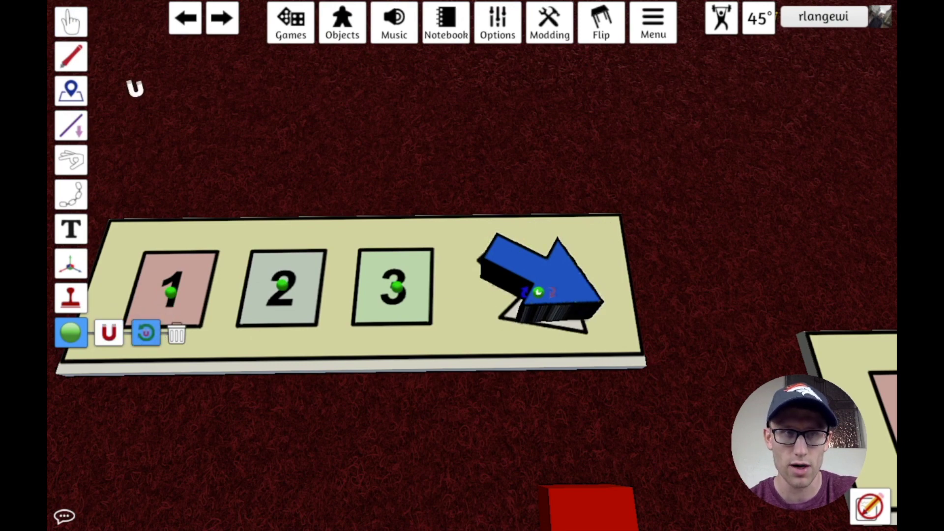
pyautogui.click(71, 21)
pyautogui.moveTo(592, 312); pyautogui.dragTo(585, 257)
pyautogui.press('q')
pyautogui.press('q')
pyautogui.press('q')
pyautogui.press('q')
pyautogui.press('q')
pyautogui.press('q')
pyautogui.press('q')
pyautogui.press('q')
pyautogui.press('q')
pyautogui.press('q')
pyautogui.press('q')
pyautogui.press('q')
pyautogui.press('q')
pyautogui.press('q')
pyautogui.press('q')
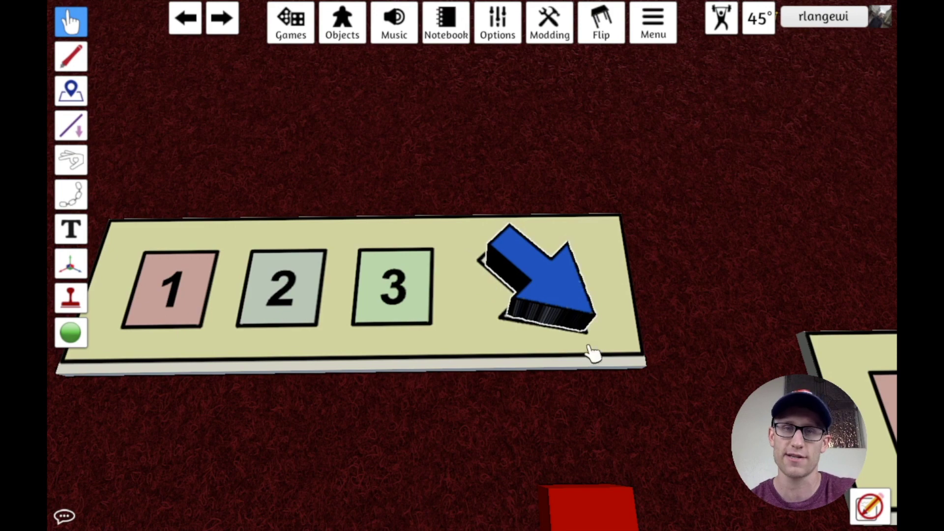
# Step: Move the blue arrow token off the first board onto the table between the two boards
pyautogui.scroll(-3, 605, 337)
pyautogui.scroll(1, 553, 375)
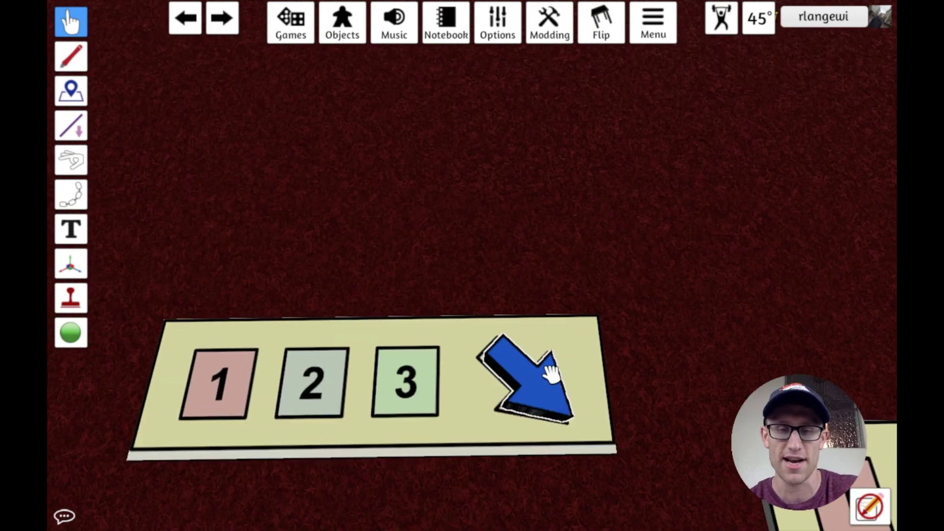
pyautogui.scroll(-2, 539, 386)
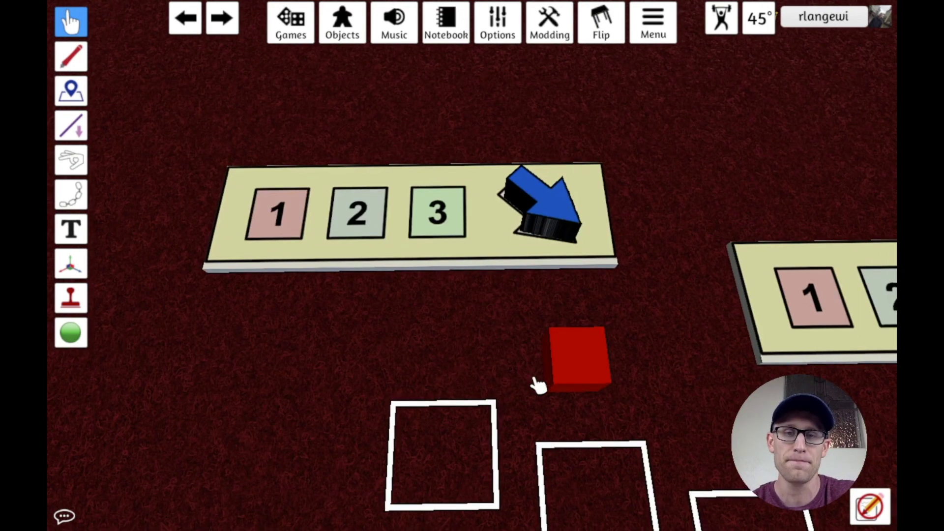
pyautogui.scroll(2, 592, 232)
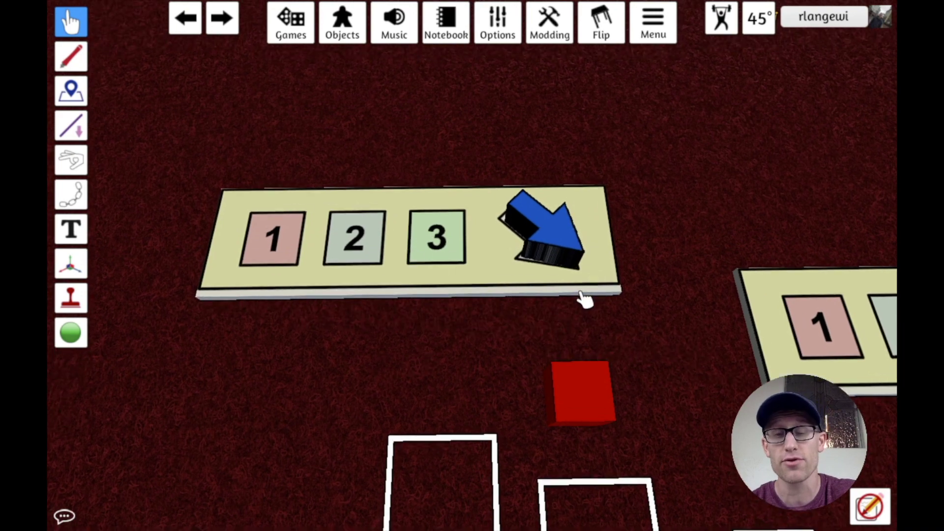
pyautogui.scroll(1, 584, 299)
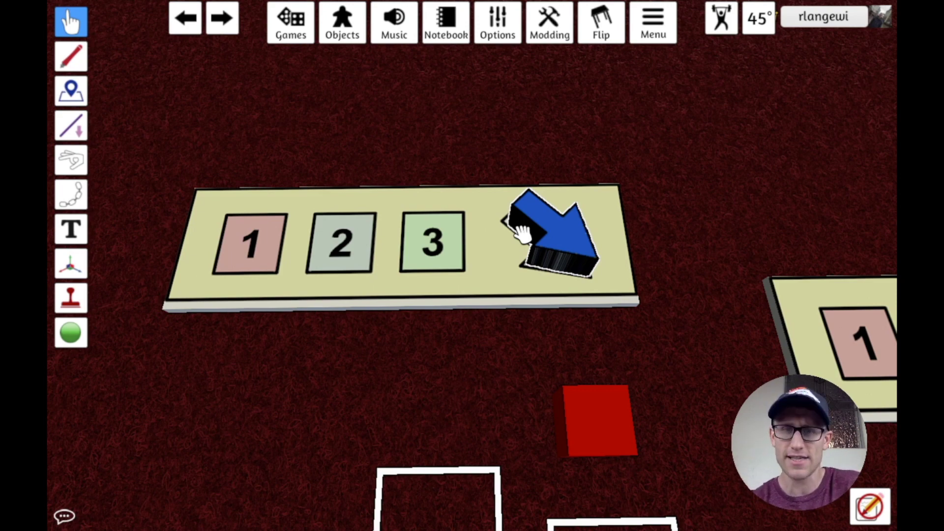
pyautogui.scroll(-2, 568, 255)
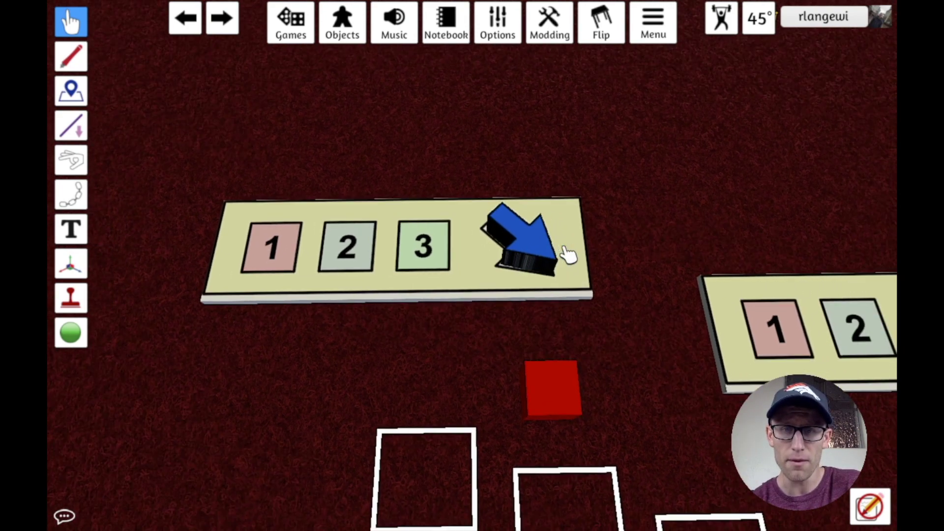
pyautogui.scroll(-3, 568, 255)
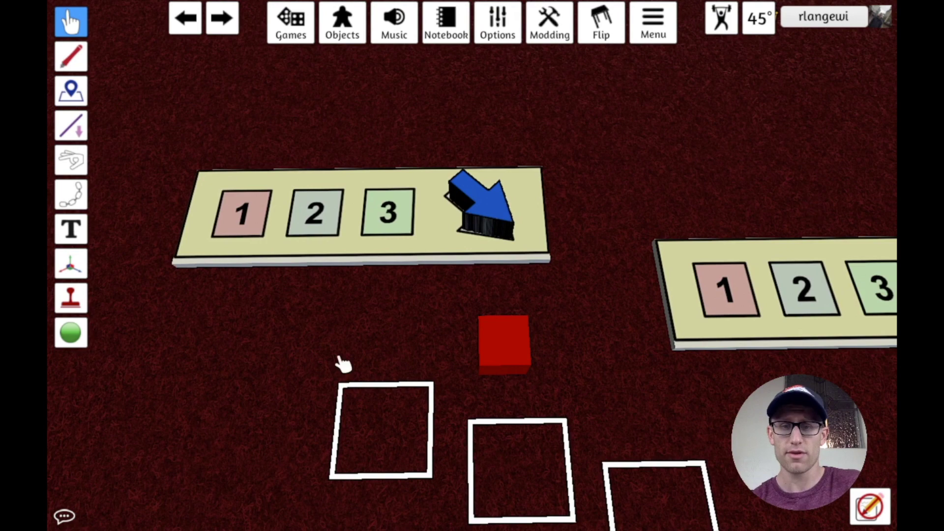
pyautogui.moveTo(480, 205); pyautogui.dragTo(580, 201)
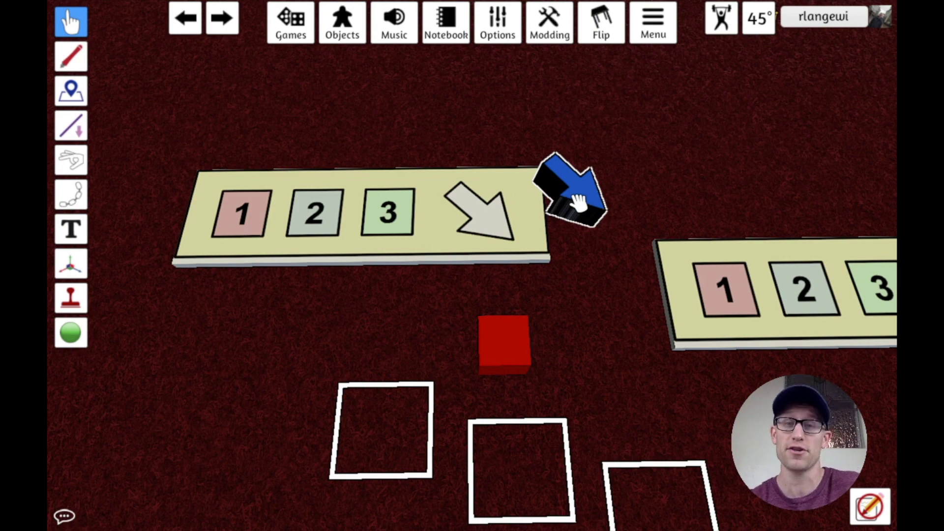
pyautogui.moveTo(580, 202); pyautogui.dragTo(606, 212)
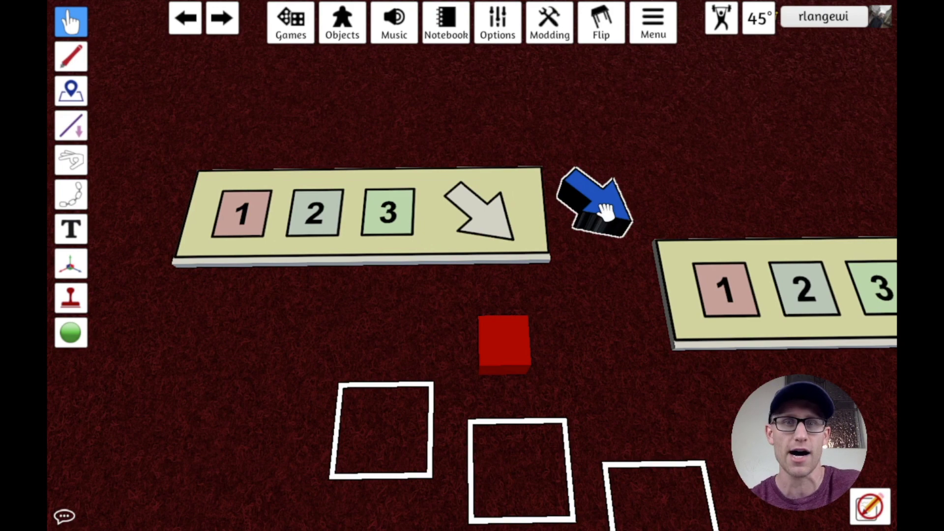